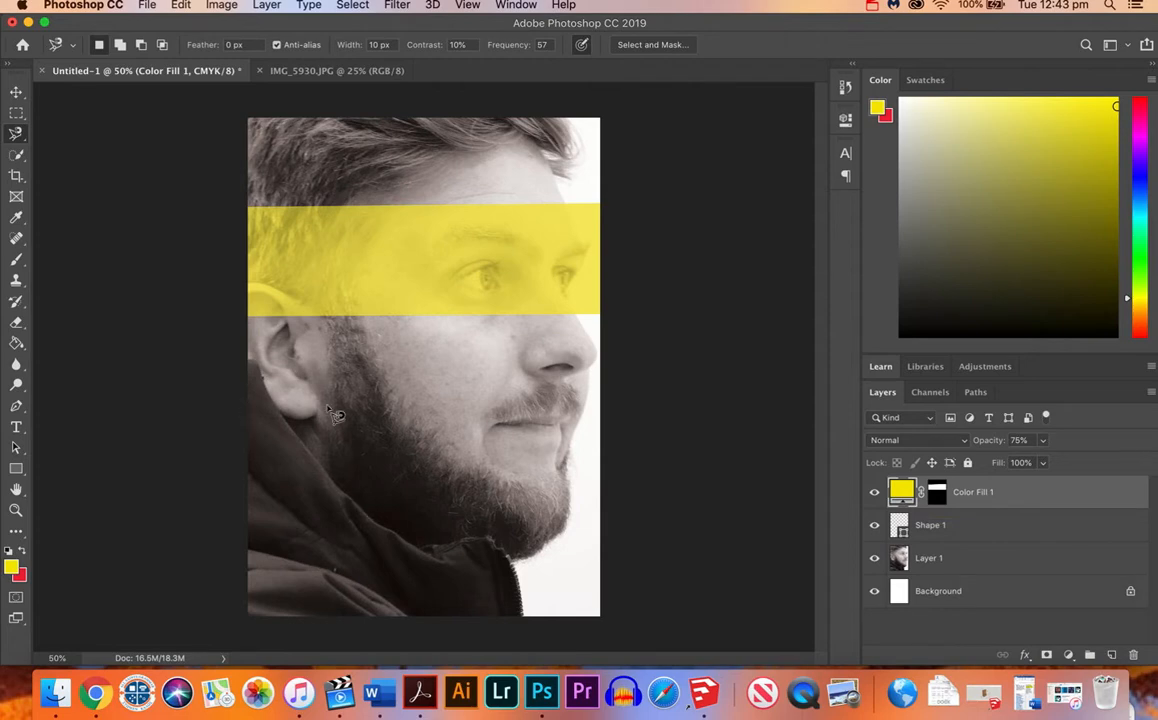
Hide the Color Fill 1 layer and switch to Chrome to search the web for "blue and yellow ink"
{"action": "left_click", "coordinate": [875, 493]}
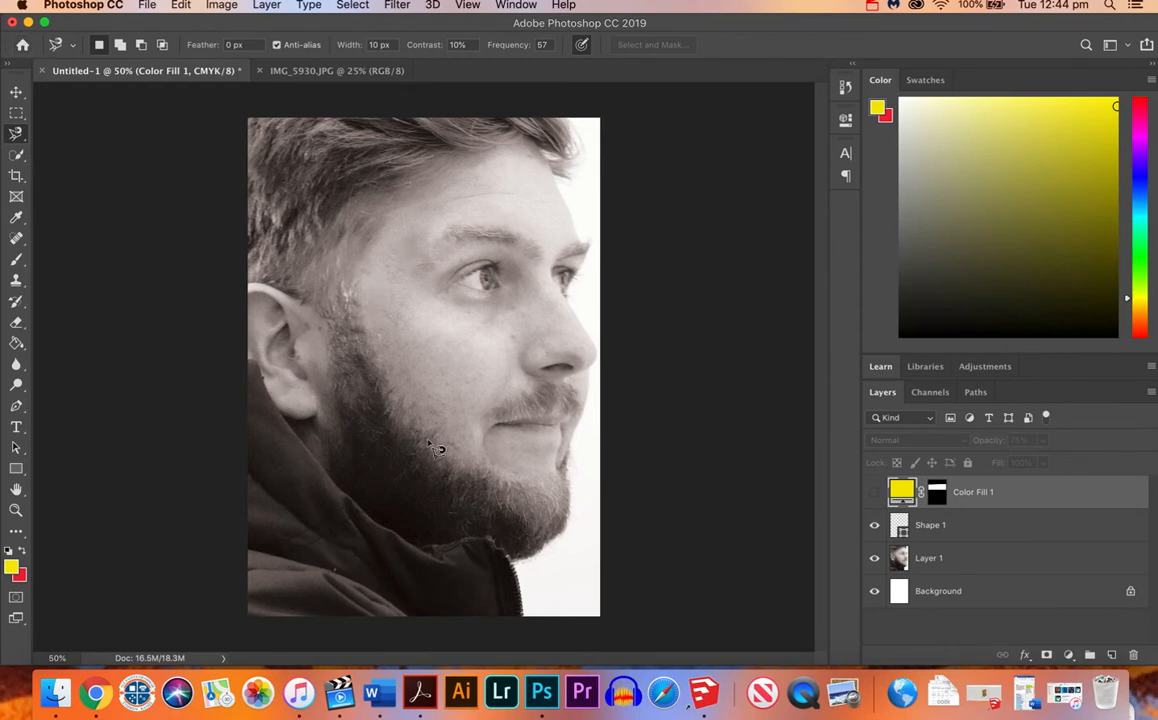
{"action": "left_click", "coordinate": [29, 22]}
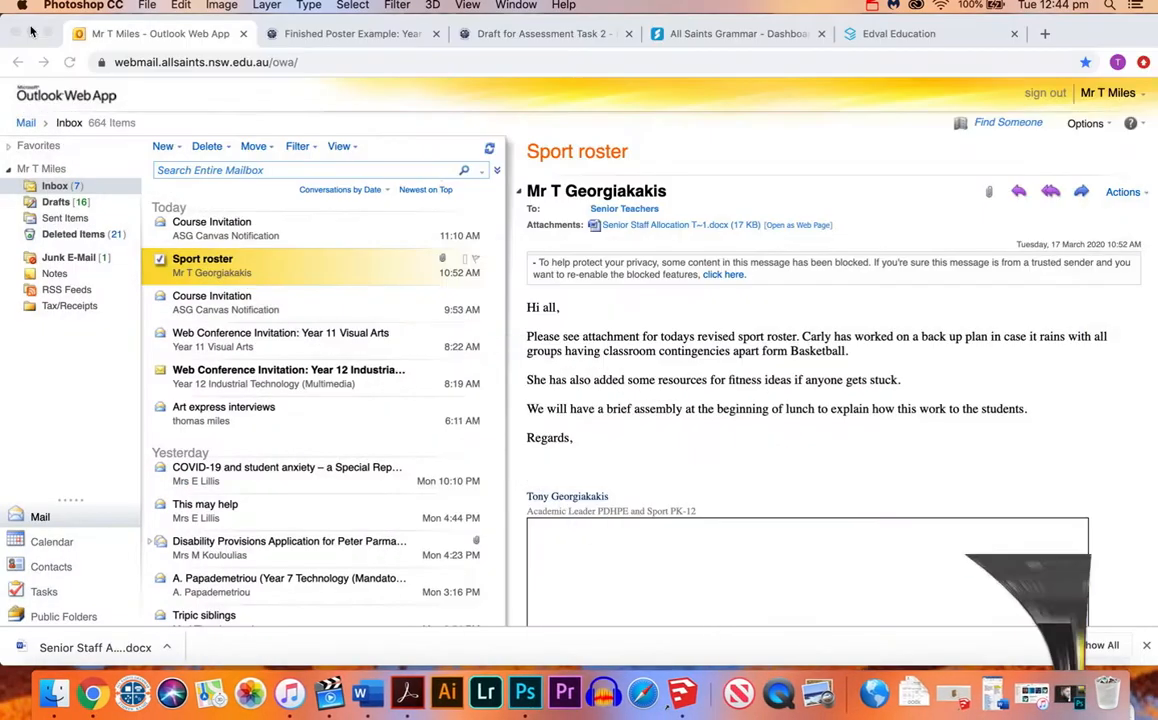
{"action": "left_click", "coordinate": [1043, 34]}
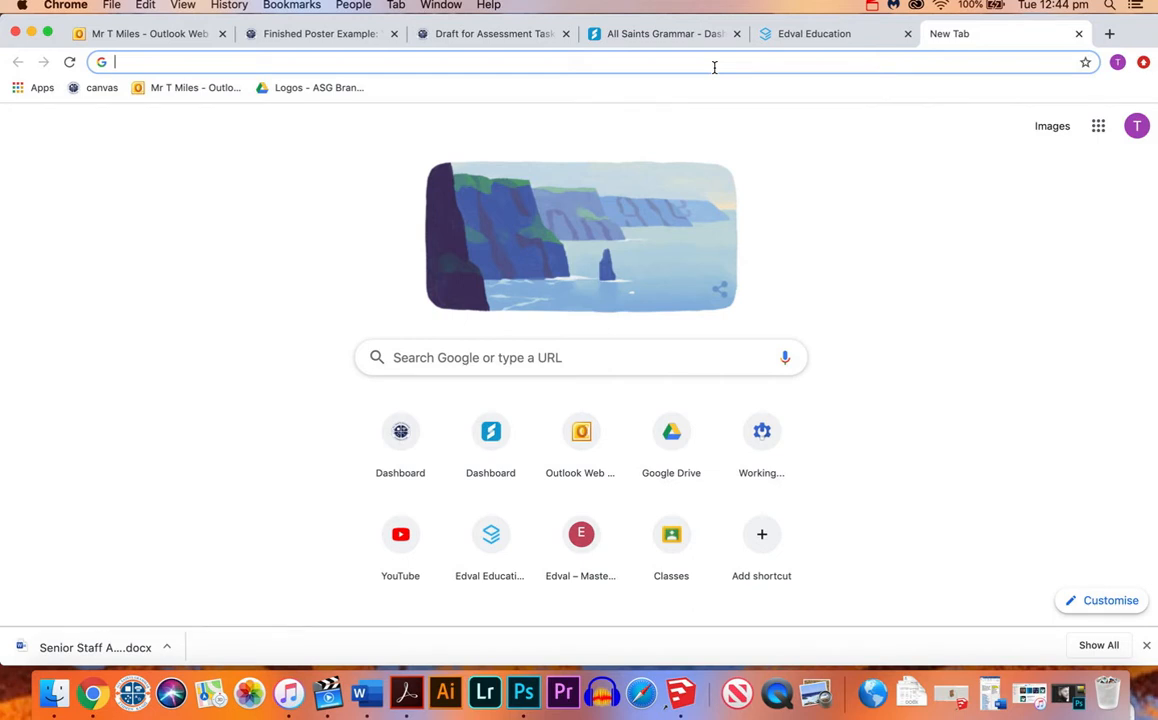
{"action": "type", "text": "blue "}
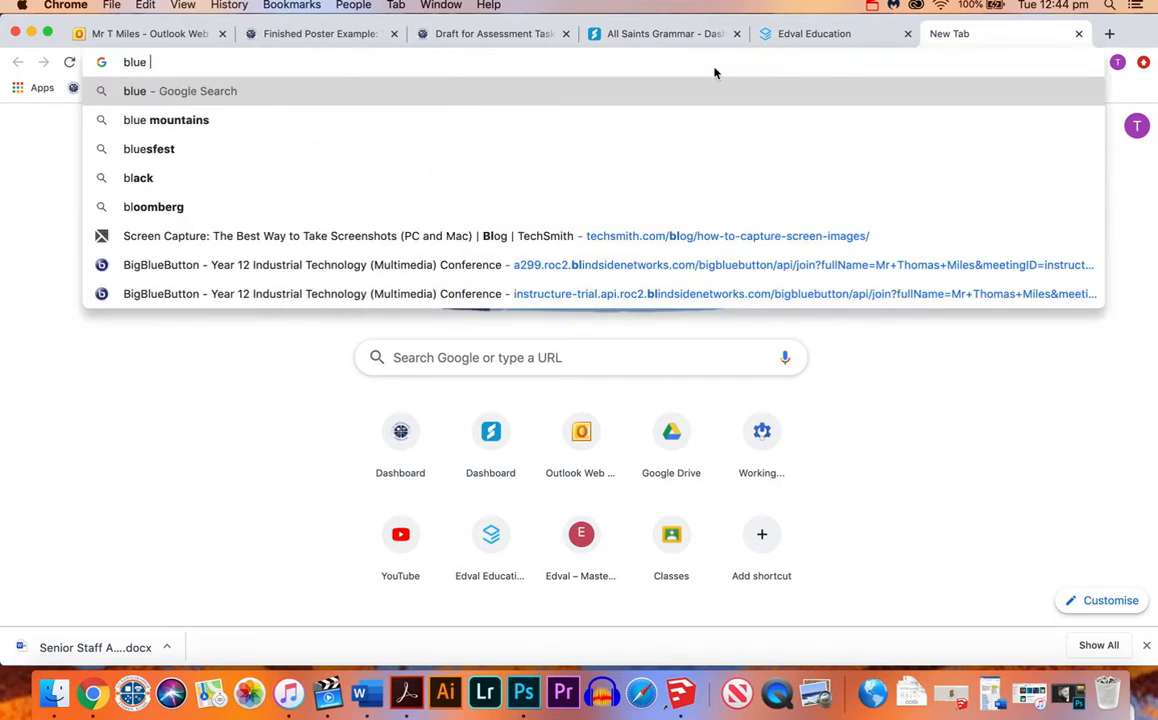
{"action": "type", "text": "and yellow ink"}
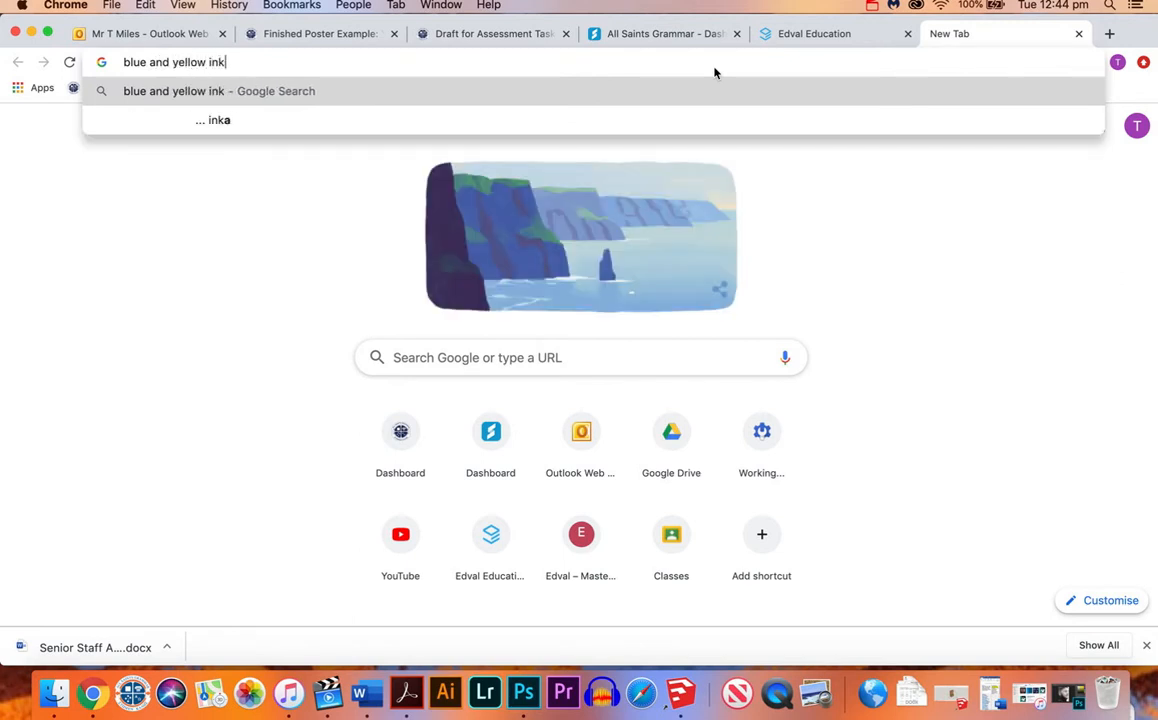
{"action": "key", "text": "Return"}
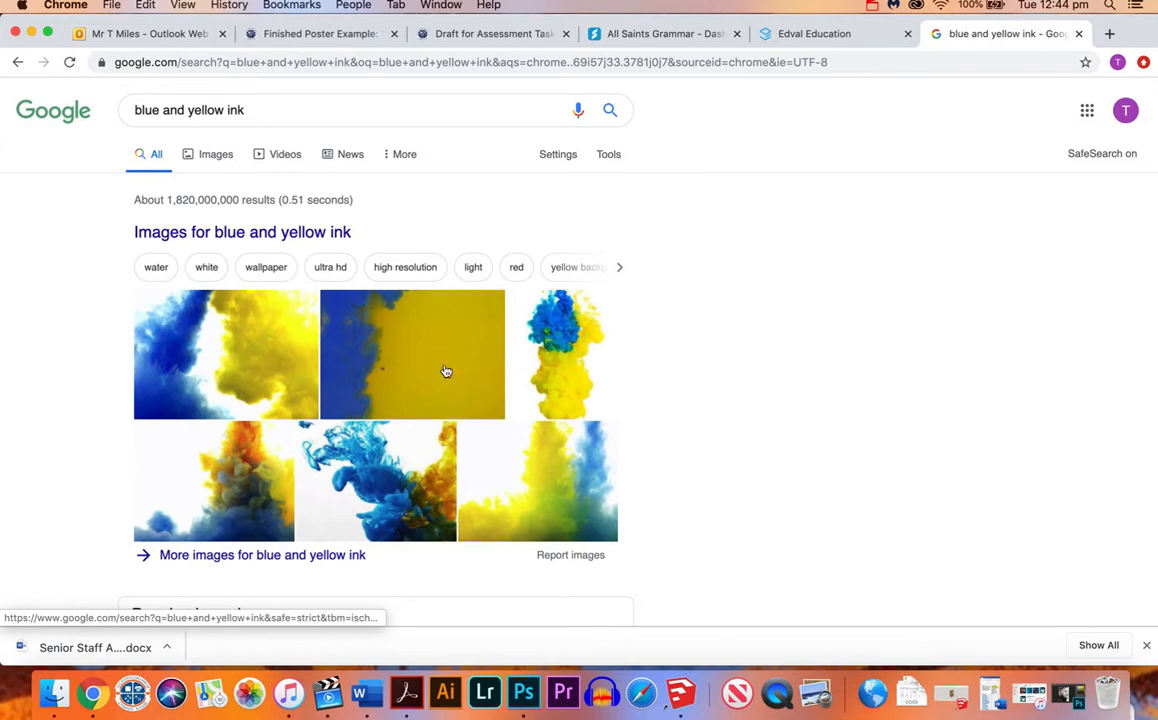
Save the Dreamstime picture of a blue and yellow ink cloud to the Desktop as a JPEG image
{"action": "left_click", "coordinate": [568, 346]}
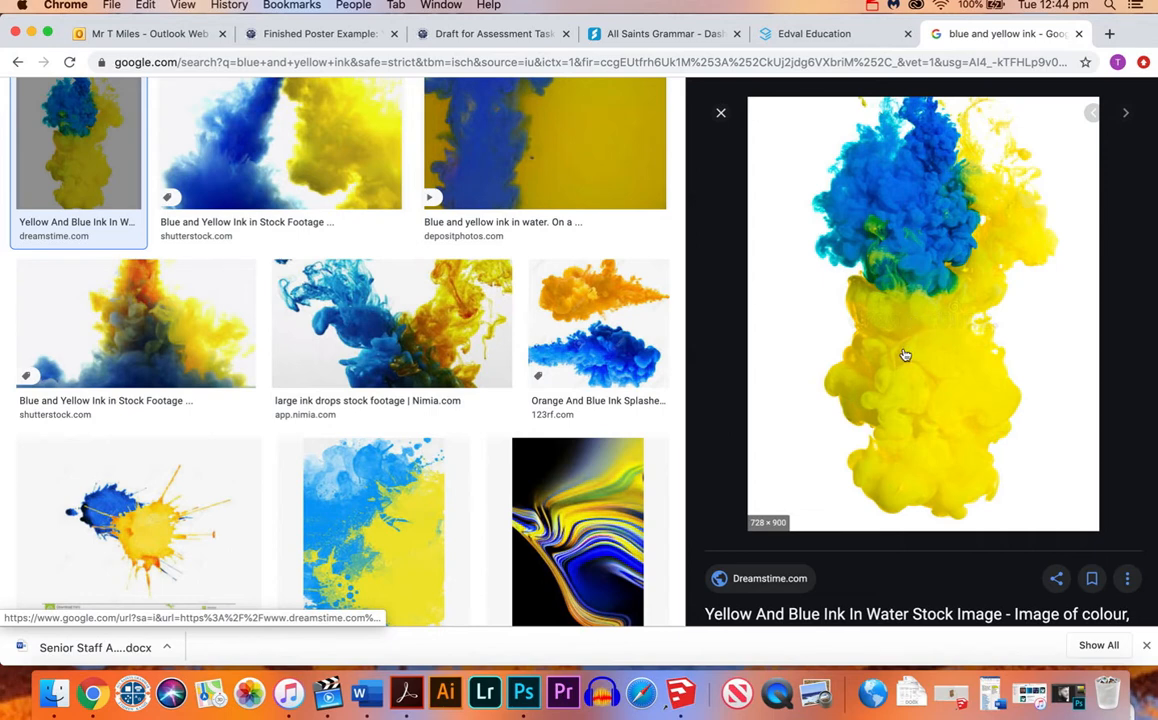
{"action": "right_click", "coordinate": [914, 313]}
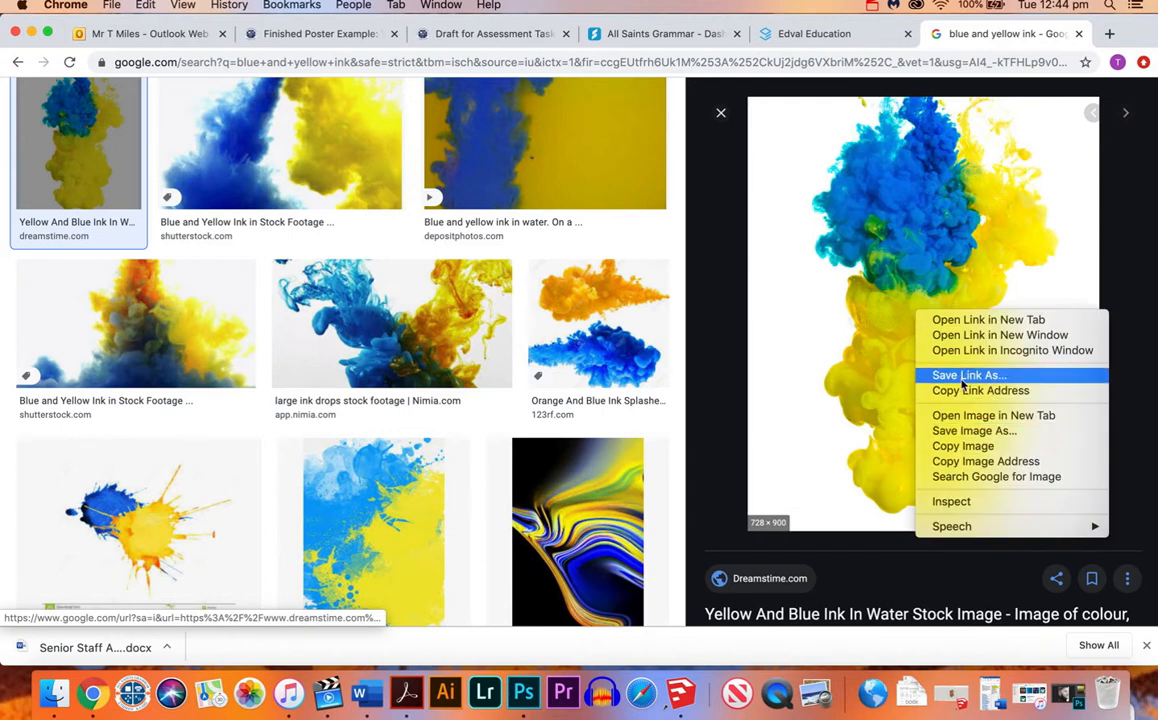
{"action": "left_click", "coordinate": [966, 430]}
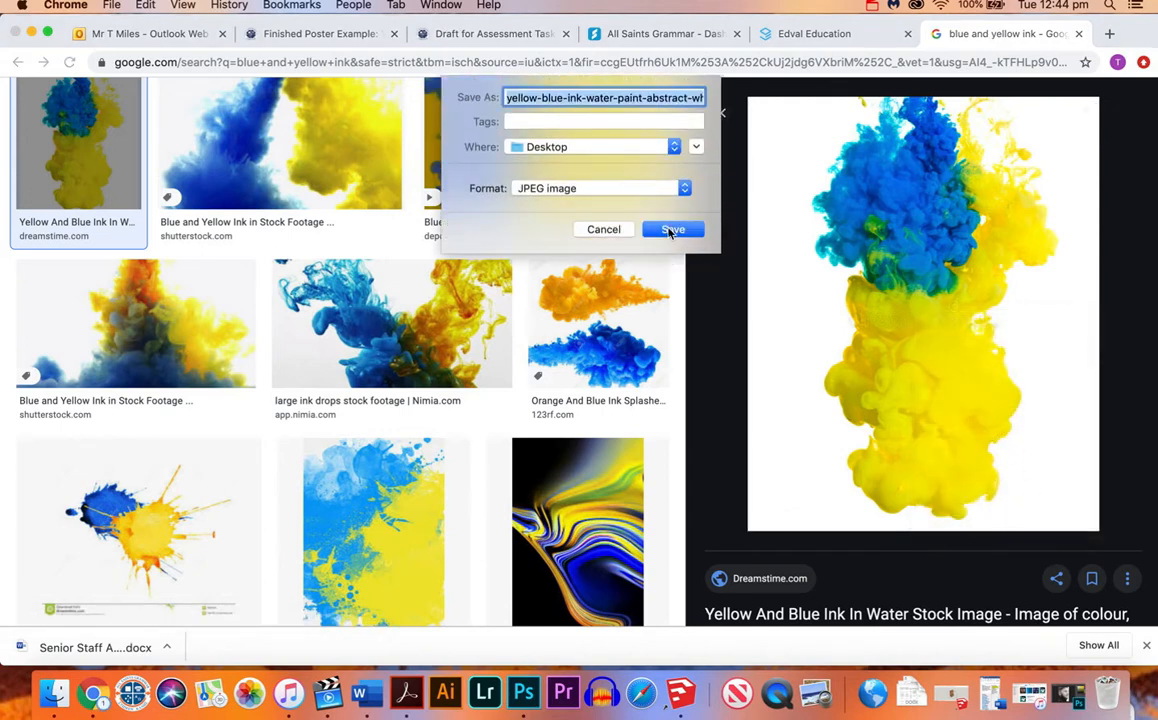
{"action": "left_click", "coordinate": [670, 230]}
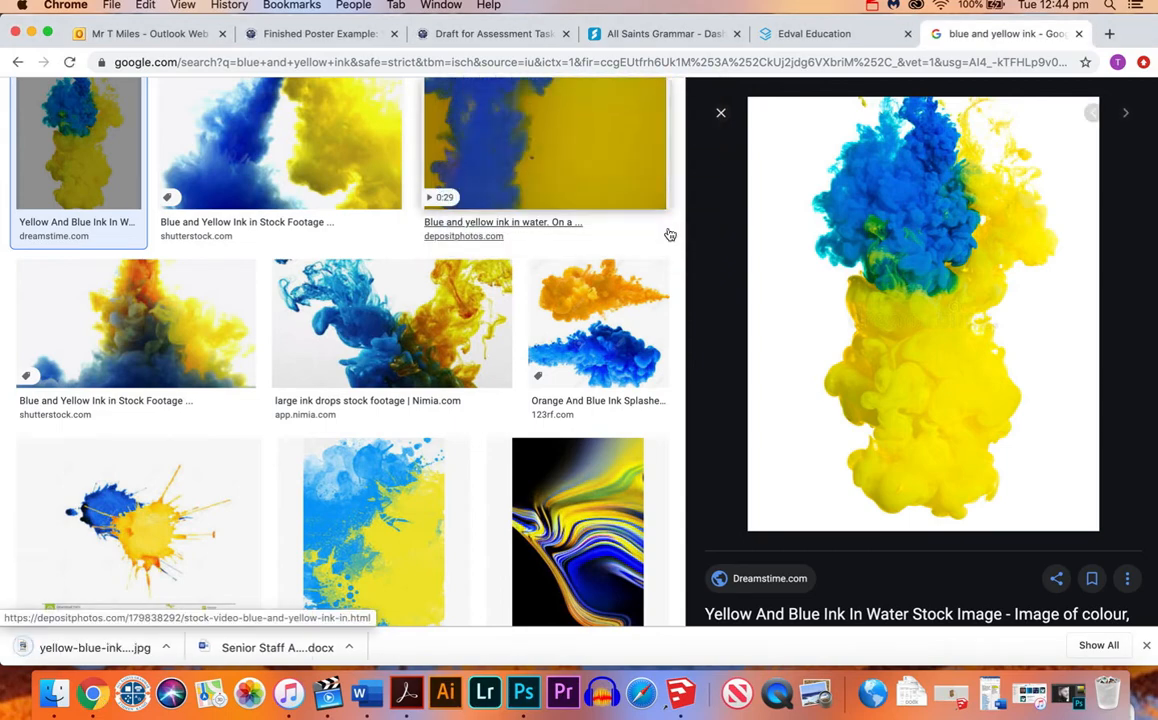
Return to Photoshop, close IMG_5930.JPG and open the saved yellow-blue ink image from the Desktop
{"action": "left_click", "coordinate": [31, 33]}
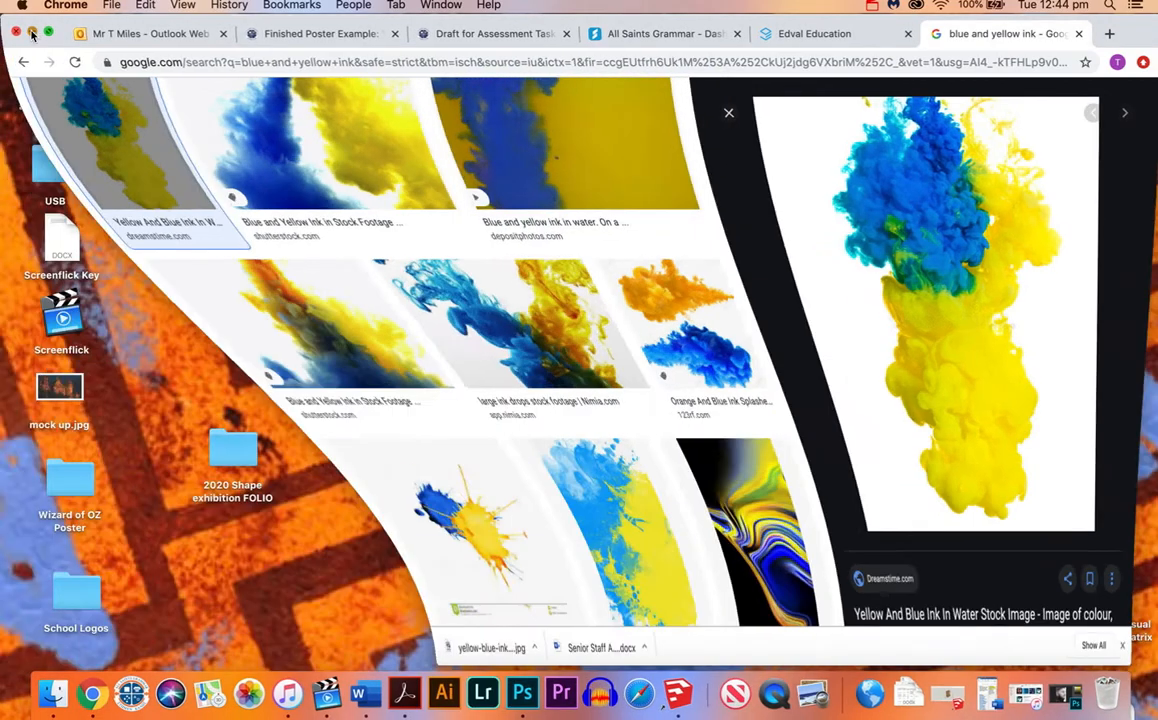
{"action": "left_click", "coordinate": [506, 694]}
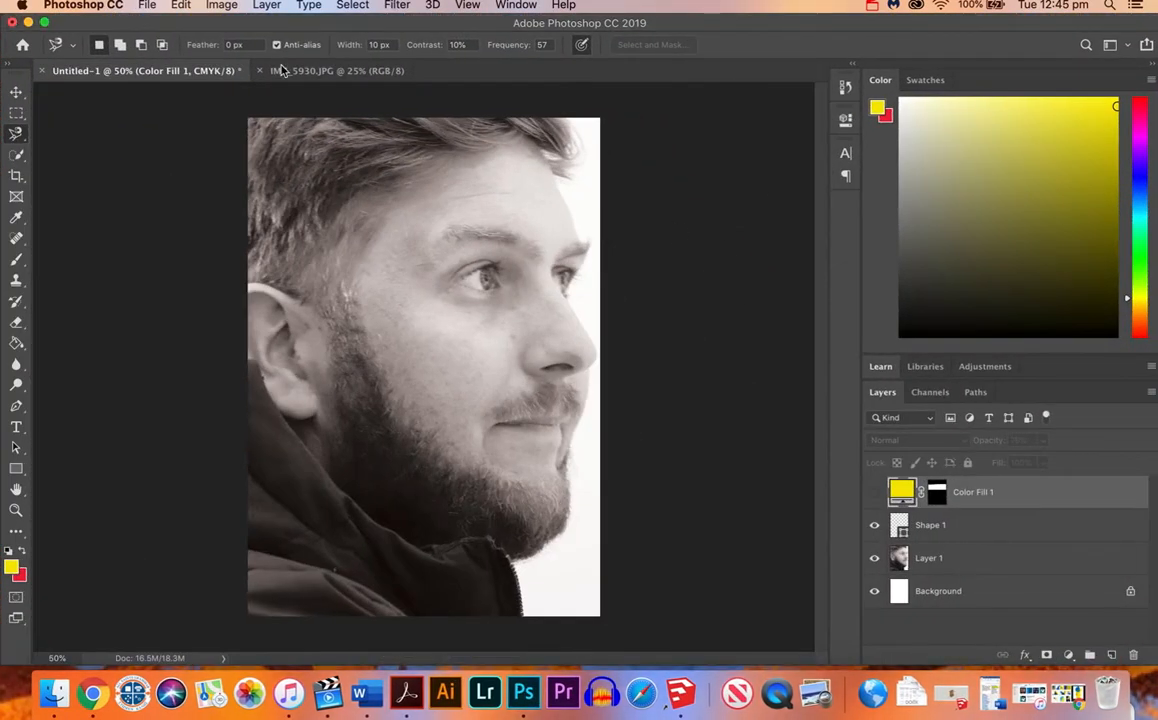
{"action": "left_click", "coordinate": [259, 70]}
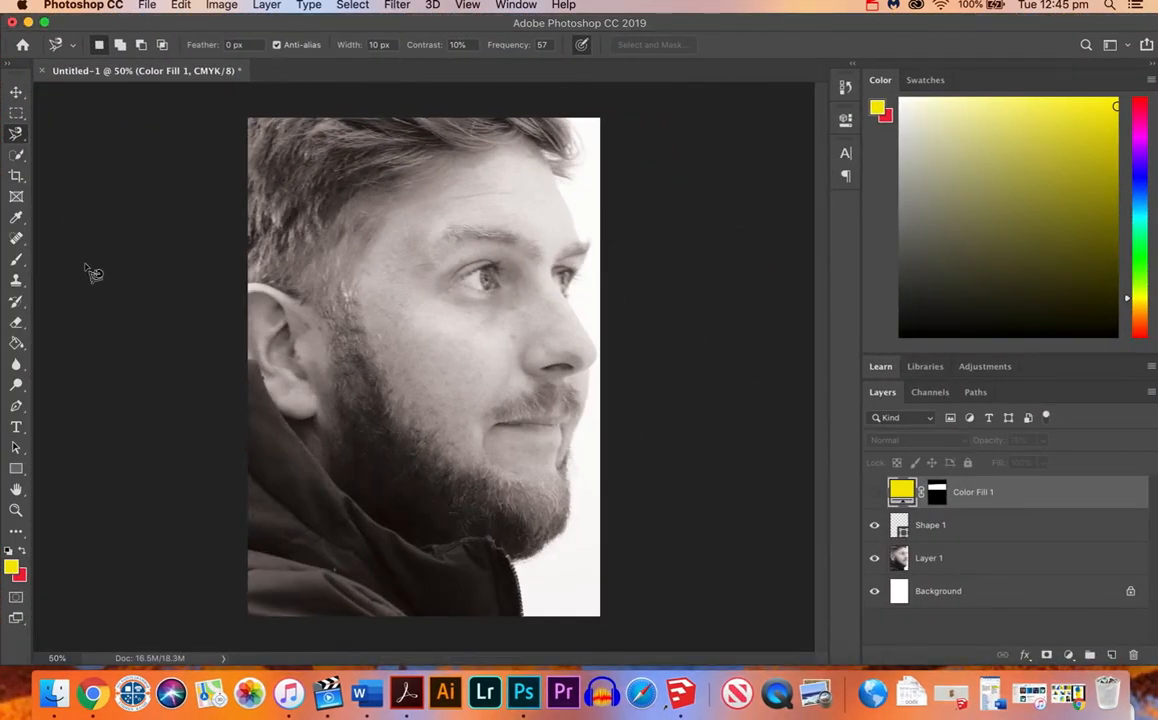
{"action": "key", "text": "super+o"}
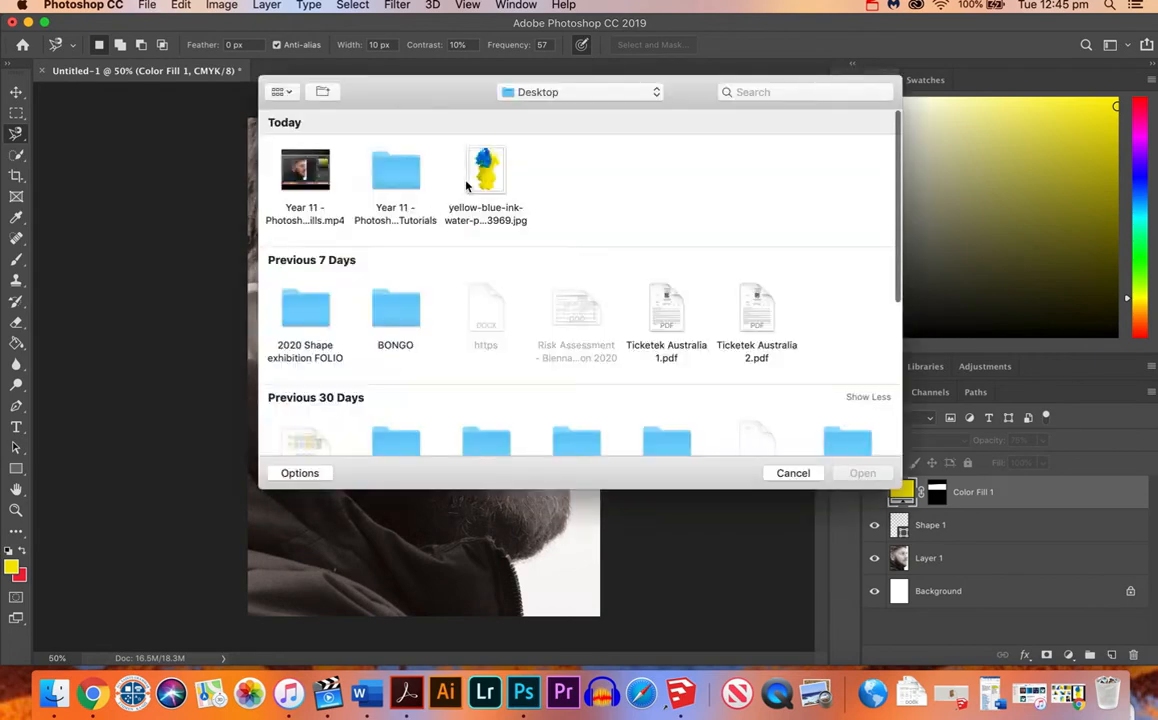
{"action": "double_click", "coordinate": [497, 178]}
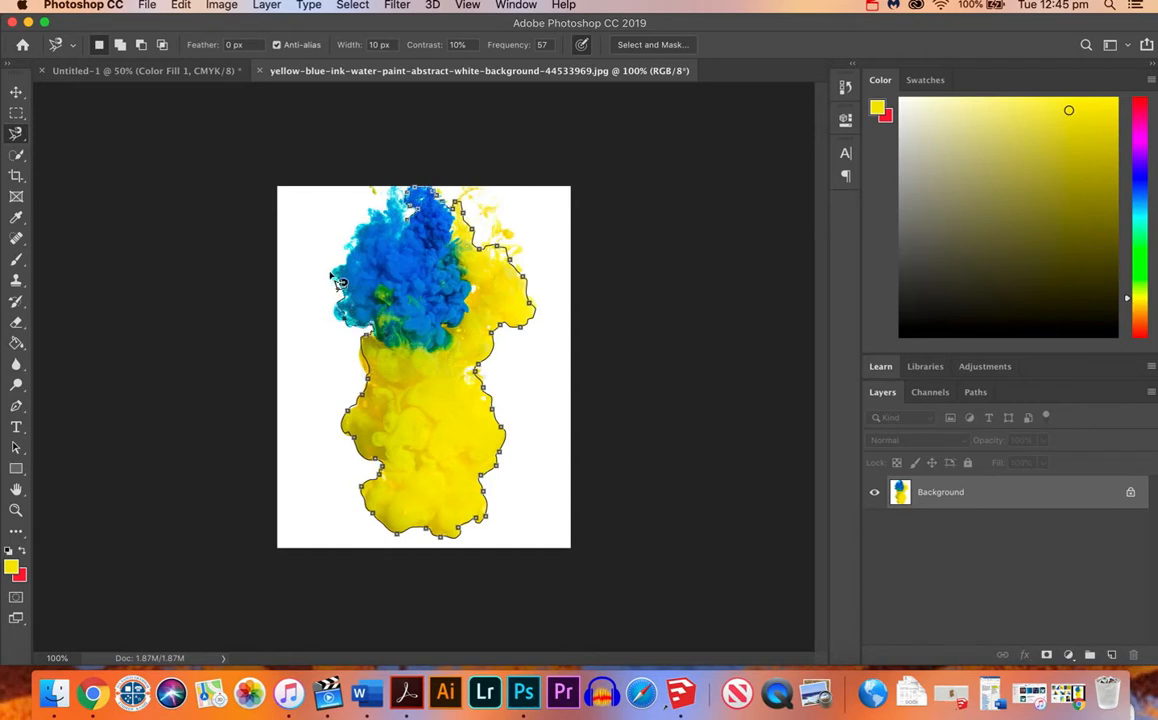
Outline the ink cloud with the Magnetic Lasso and move the selection into the Untitled-1 portrait document
{"action": "left_click", "coordinate": [416, 229]}
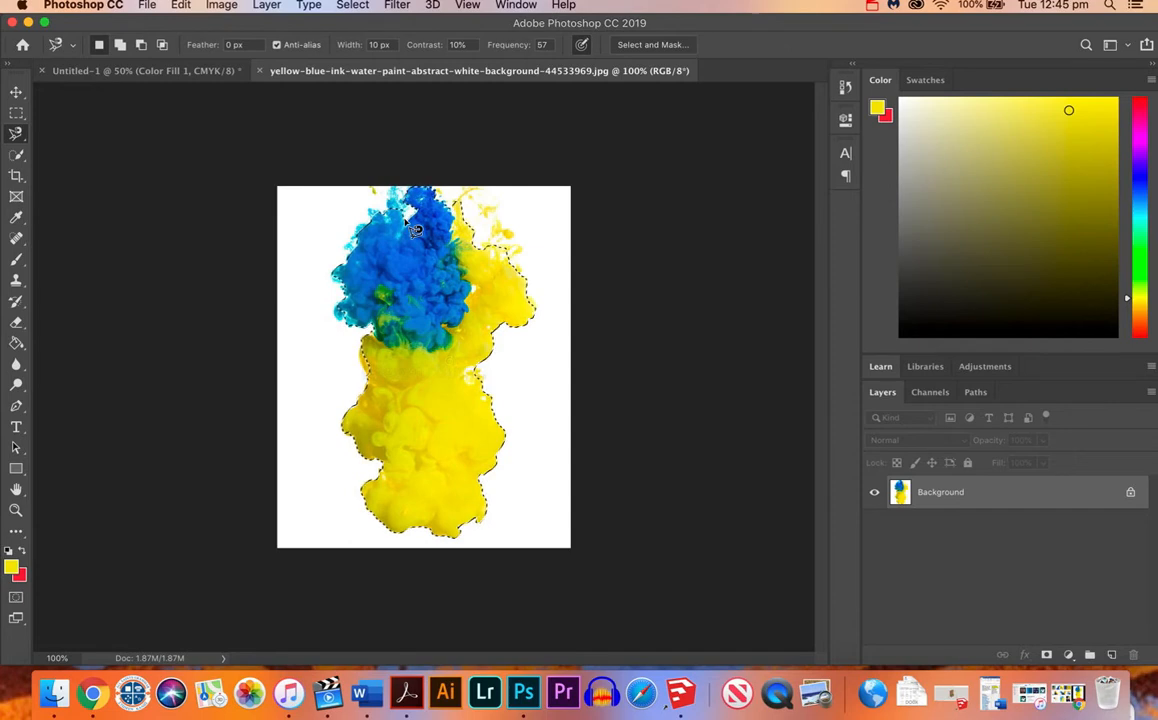
{"action": "left_click", "coordinate": [16, 93]}
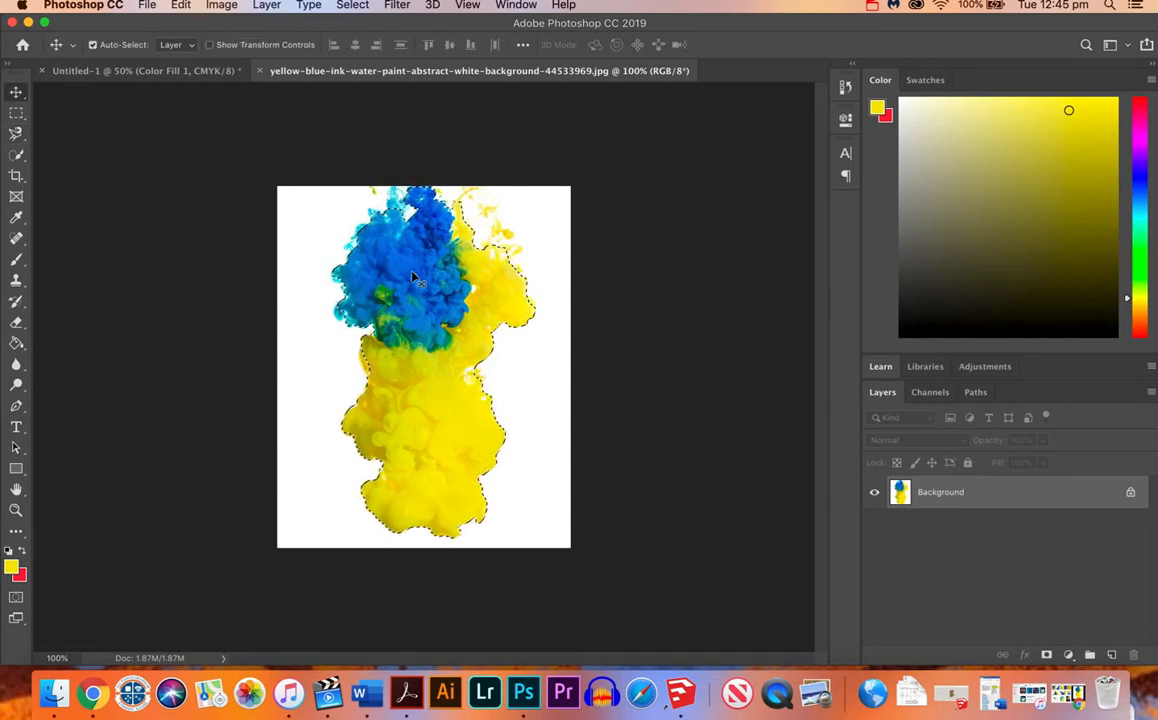
{"action": "mouse_move", "coordinate": [372, 244]}
{"action": "left_mouse_down"}
{"action": "mouse_move", "coordinate": [127, 122]}
{"action": "mouse_move", "coordinate": [148, 73]}
{"action": "left_mouse_up"}
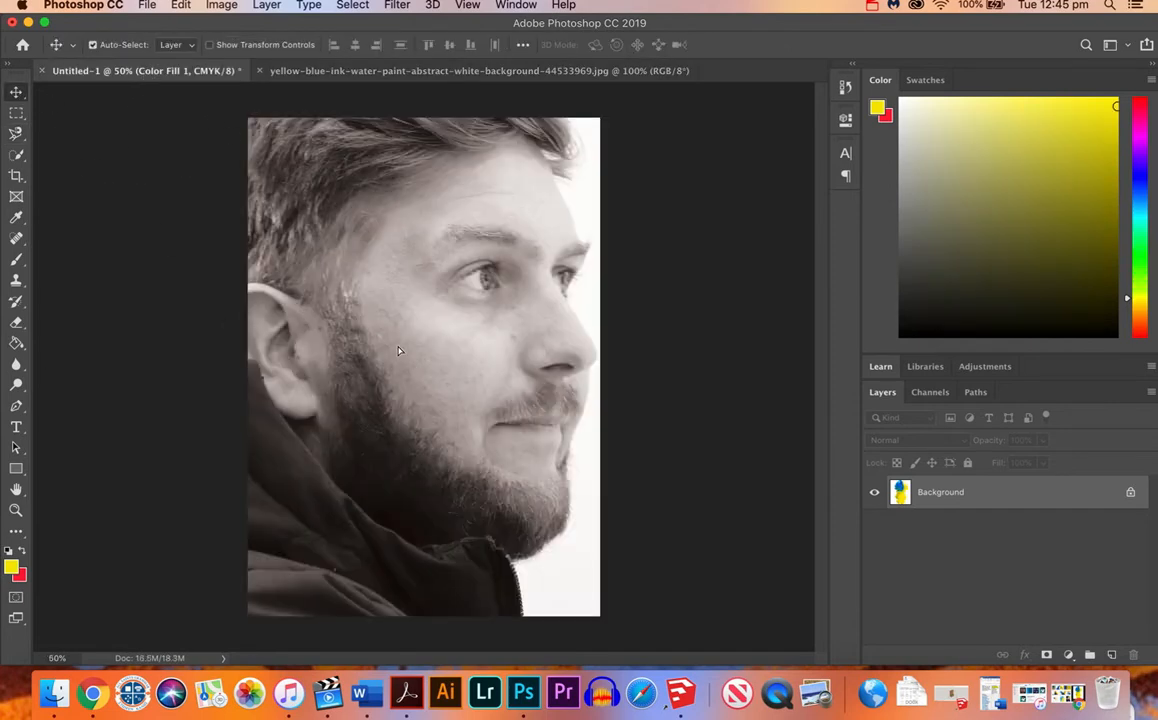
{"action": "mouse_move", "coordinate": [398, 350]}
{"action": "left_mouse_down"}
{"action": "mouse_move", "coordinate": [360, 312]}
{"action": "mouse_move", "coordinate": [430, 413]}
{"action": "mouse_move", "coordinate": [311, 456]}
{"action": "left_mouse_up"}
Scale the ink cloud to about 270% and place it over the ear, cheek and jacket
{"action": "key", "text": "ctrl+t"}
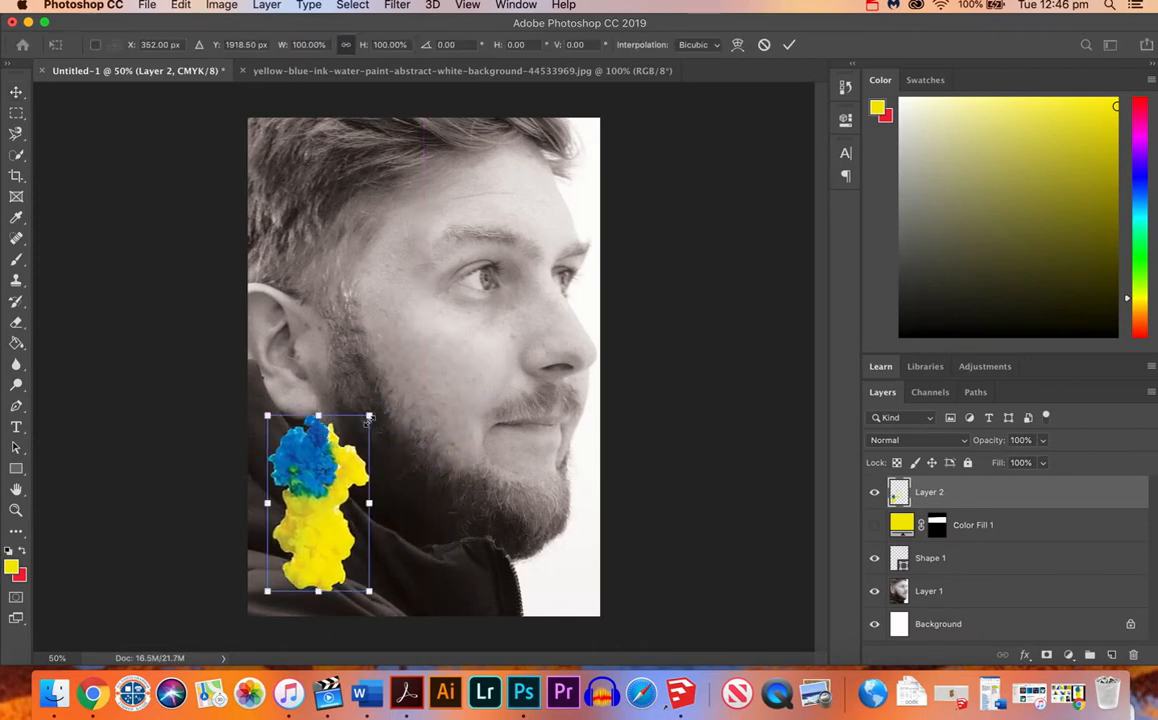
{"action": "mouse_move", "coordinate": [369, 417]}
{"action": "left_mouse_down"}
{"action": "mouse_move", "coordinate": [584, 163]}
{"action": "mouse_move", "coordinate": [656, 134]}
{"action": "mouse_move", "coordinate": [628, 168]}
{"action": "mouse_move", "coordinate": [600, 150]}
{"action": "left_mouse_up"}
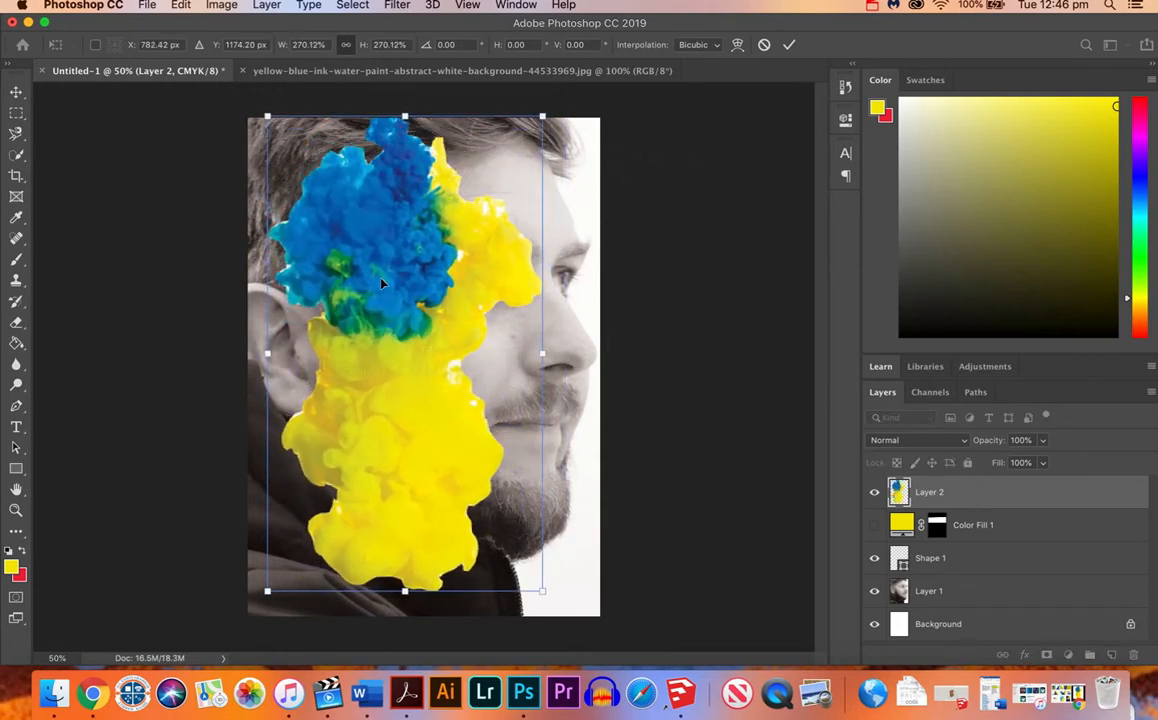
{"action": "left_click_drag", "start_coordinate": [380, 283], "coordinate": [335, 340]}
{"action": "key", "text": "Return"}
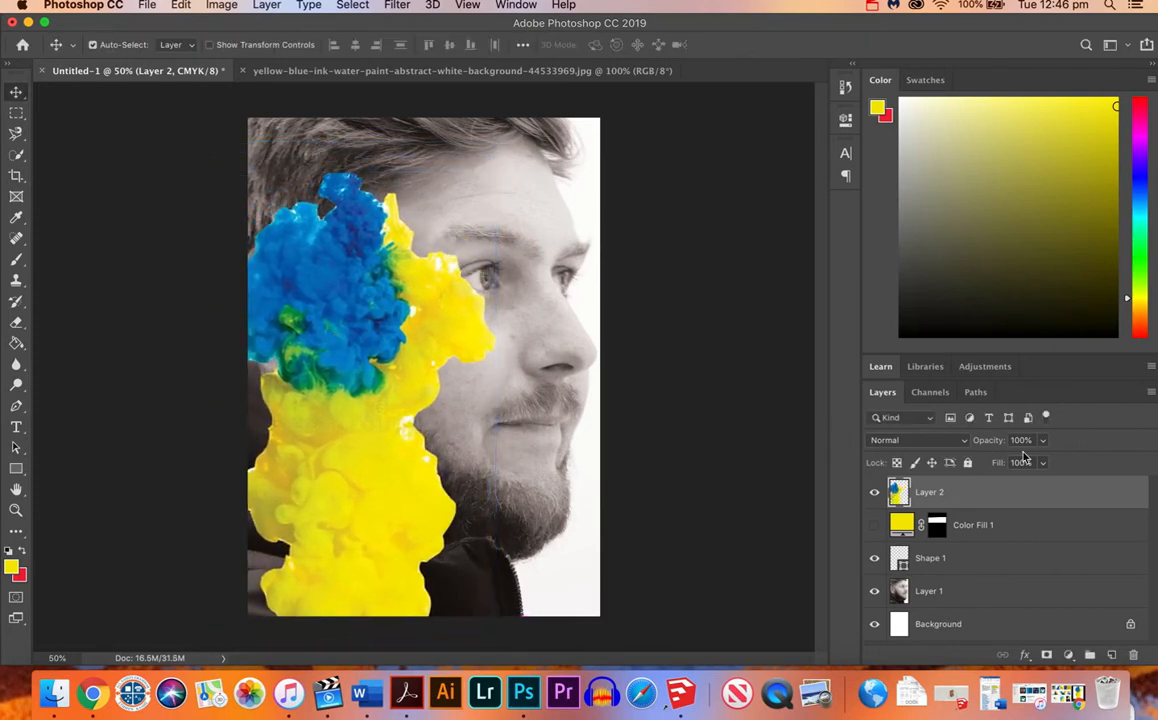
Lower the ink layer's opacity to 41% and paste a copy of it over the mouth and beard
{"action": "left_click", "coordinate": [1042, 441]}
{"action": "left_click_drag", "start_coordinate": [1046, 462], "coordinate": [1003, 465]}
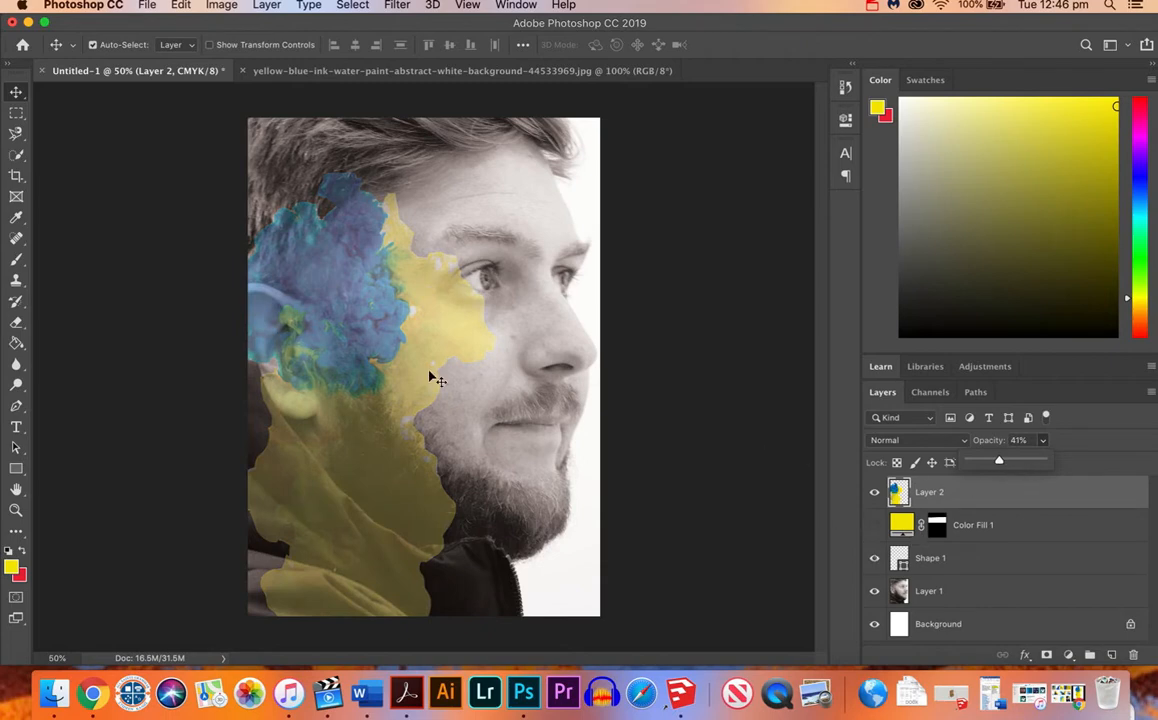
{"action": "key", "text": "super+c"}
{"action": "key", "text": "super+v"}
{"action": "mouse_move", "coordinate": [424, 268]}
{"action": "left_mouse_down"}
{"action": "mouse_move", "coordinate": [525, 350]}
{"action": "mouse_move", "coordinate": [491, 443]}
{"action": "left_mouse_up"}
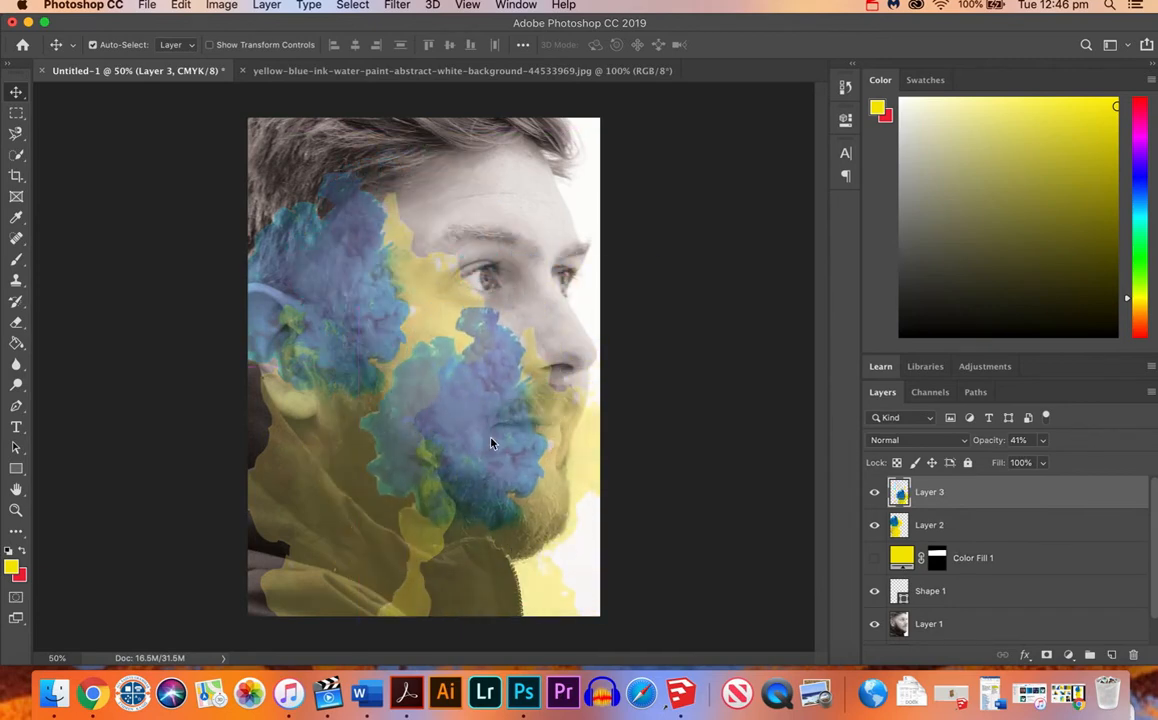
Paste another copy of the ink cloud and move it up over the forehead and front of the face
{"action": "key", "text": "super+v"}
{"action": "mouse_move", "coordinate": [452, 362]}
{"action": "left_mouse_down"}
{"action": "mouse_move", "coordinate": [527, 120]}
{"action": "mouse_move", "coordinate": [555, 85]}
{"action": "left_mouse_up"}
{"action": "left_click", "coordinate": [554, 80]}
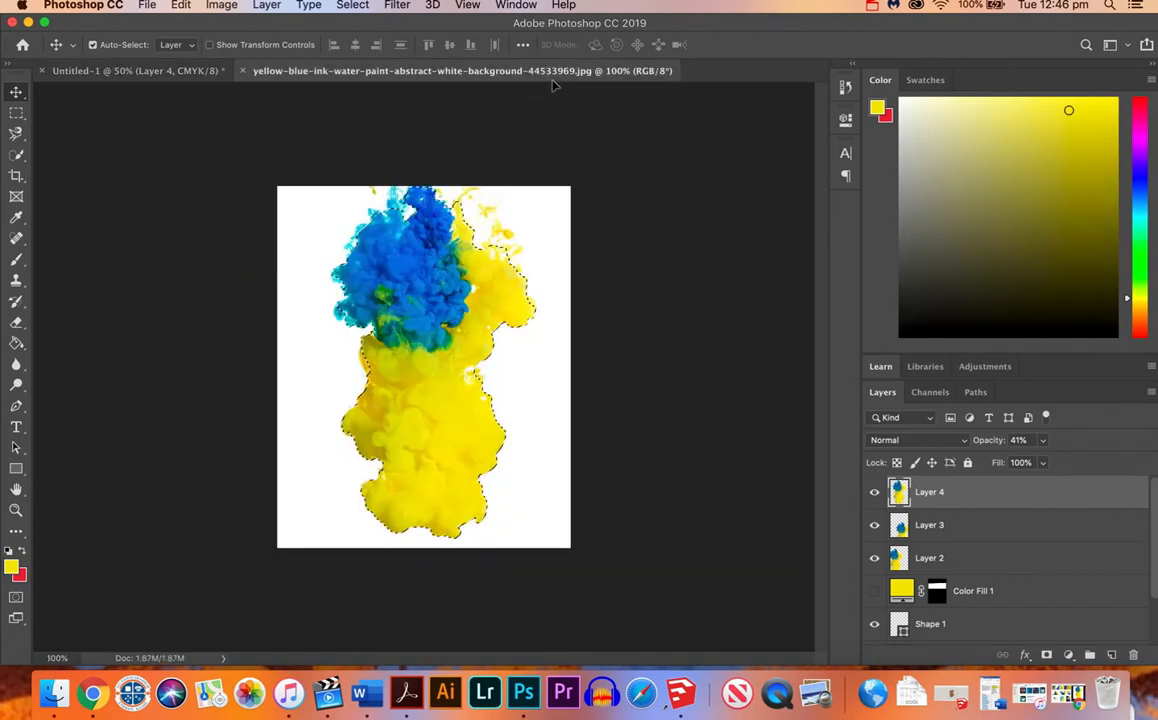
{"action": "left_click", "coordinate": [171, 71]}
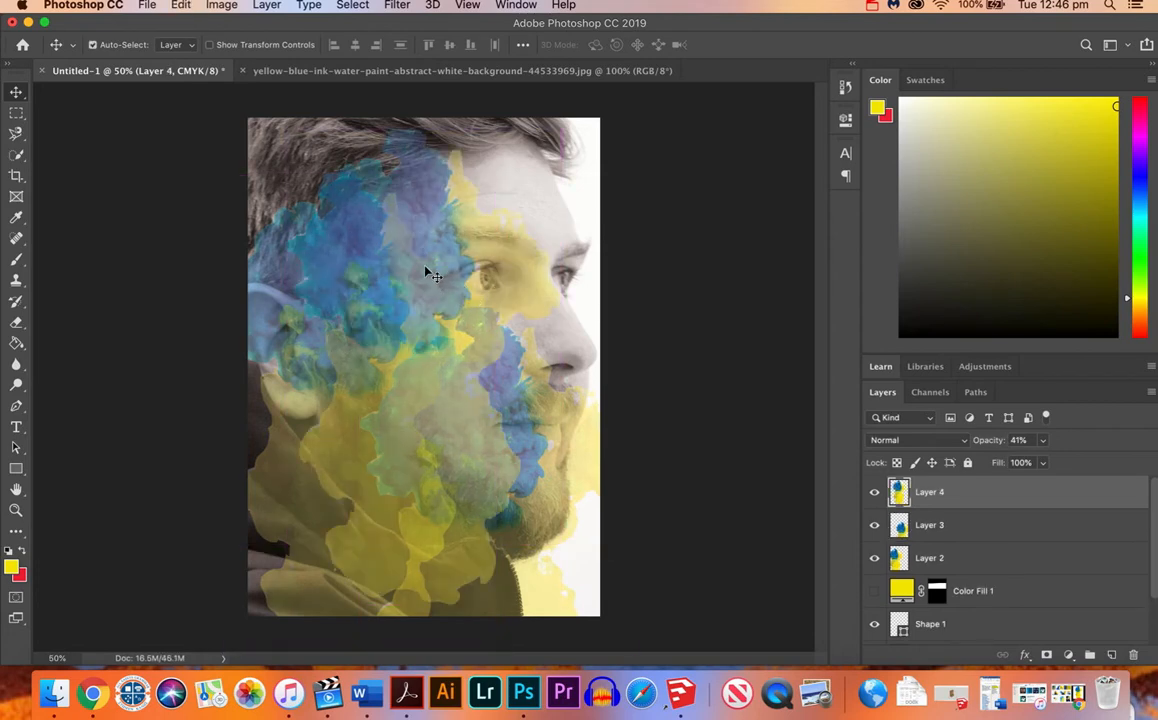
{"action": "mouse_move", "coordinate": [425, 268]}
{"action": "left_mouse_down"}
{"action": "mouse_move", "coordinate": [550, 207]}
{"action": "mouse_move", "coordinate": [525, 150]}
{"action": "mouse_move", "coordinate": [545, 72]}
{"action": "mouse_move", "coordinate": [533, 105]}
{"action": "mouse_move", "coordinate": [557, 146]}
{"action": "mouse_move", "coordinate": [476, 165]}
{"action": "left_mouse_up"}
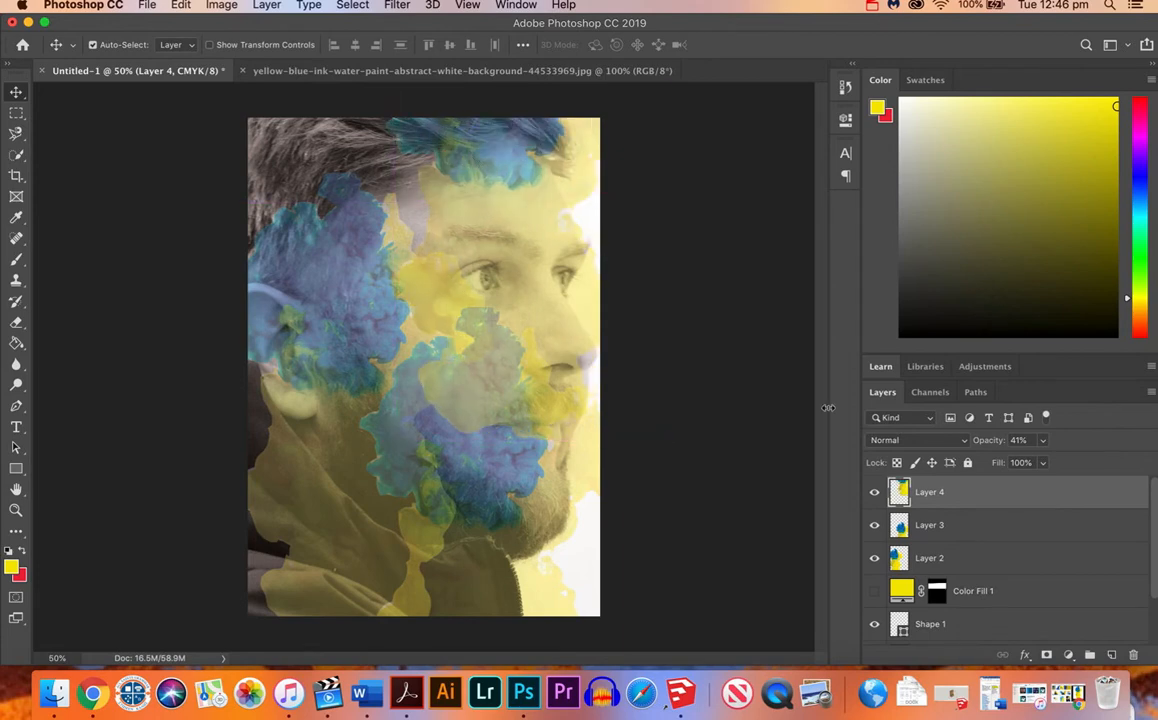
Set the opacity of Layer 4 to 52% and of Layer 3 to 20%
{"action": "left_click", "coordinate": [1040, 442]}
{"action": "left_click_drag", "start_coordinate": [1060, 463], "coordinate": [1051, 466]}
{"action": "left_click", "coordinate": [991, 529]}
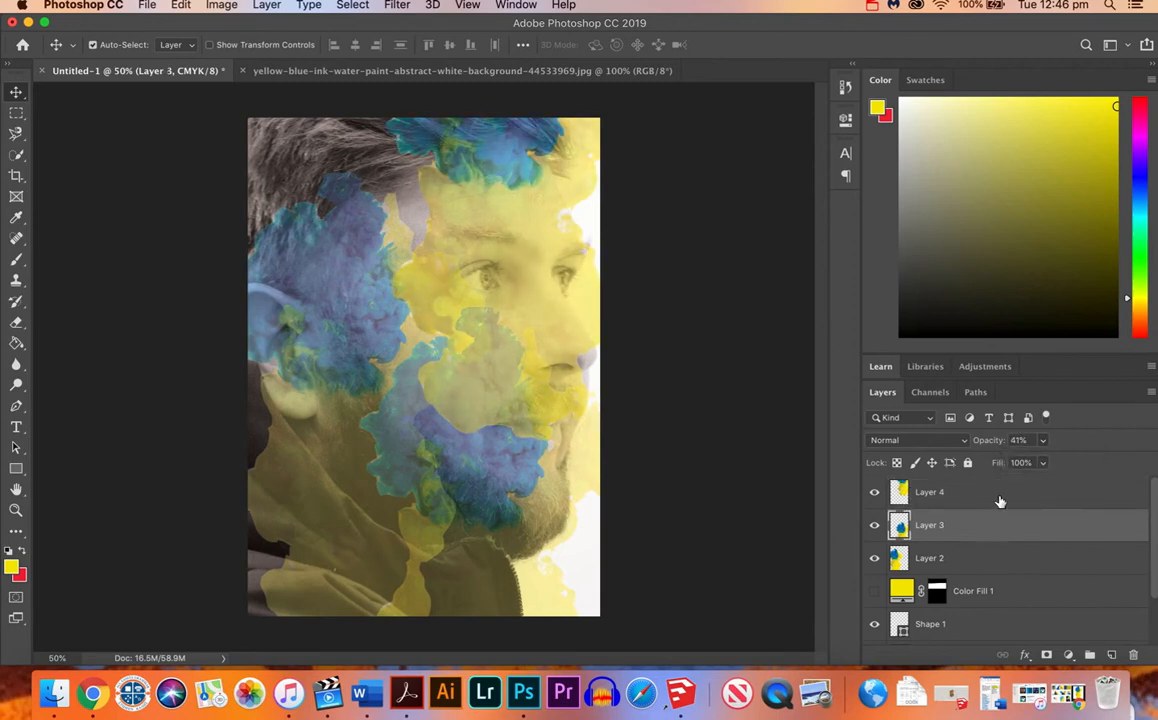
{"action": "left_click", "coordinate": [1042, 463]}
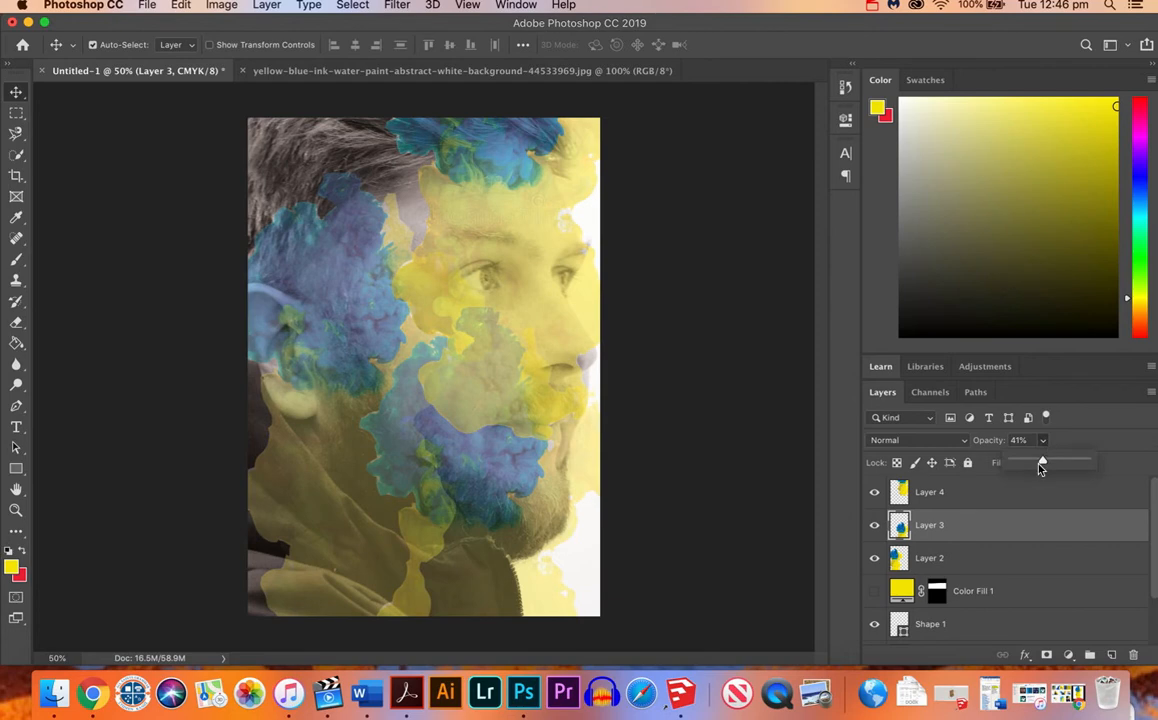
{"action": "left_click_drag", "start_coordinate": [1040, 467], "coordinate": [1028, 467]}
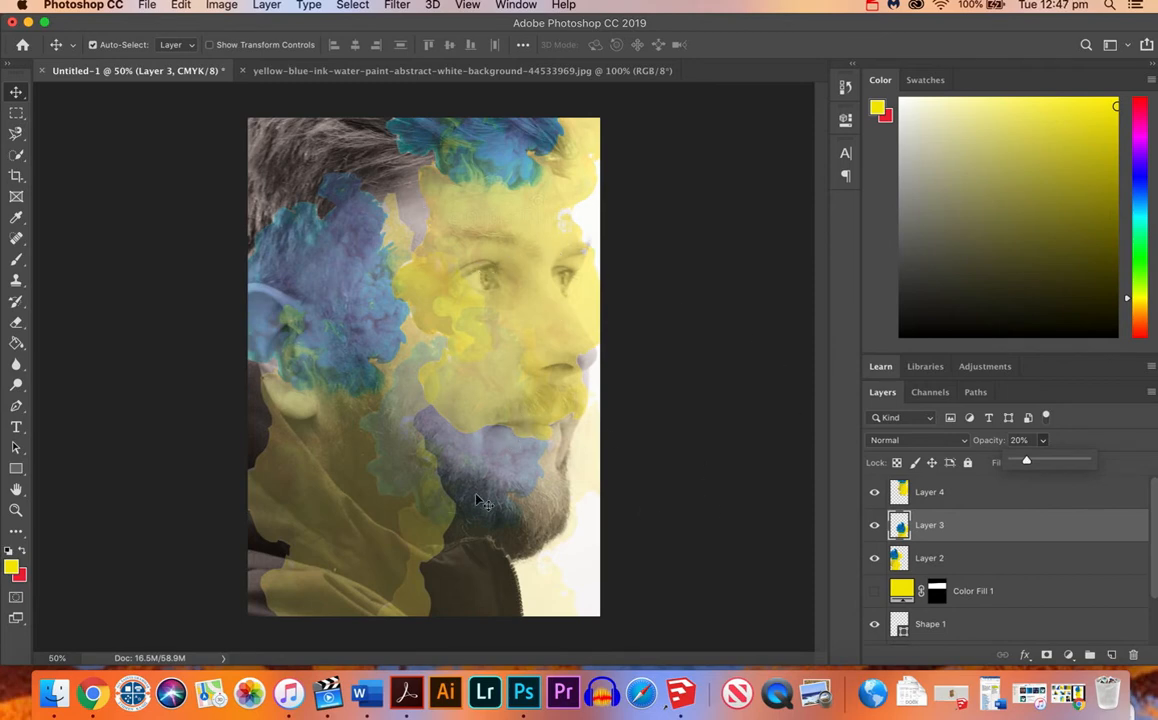
Hide Layer 2 and Layer 3, and move Layer 4's ink cloud over the hair, cheek and jacket collar
{"action": "left_click", "coordinate": [875, 558]}
{"action": "left_click", "coordinate": [877, 528]}
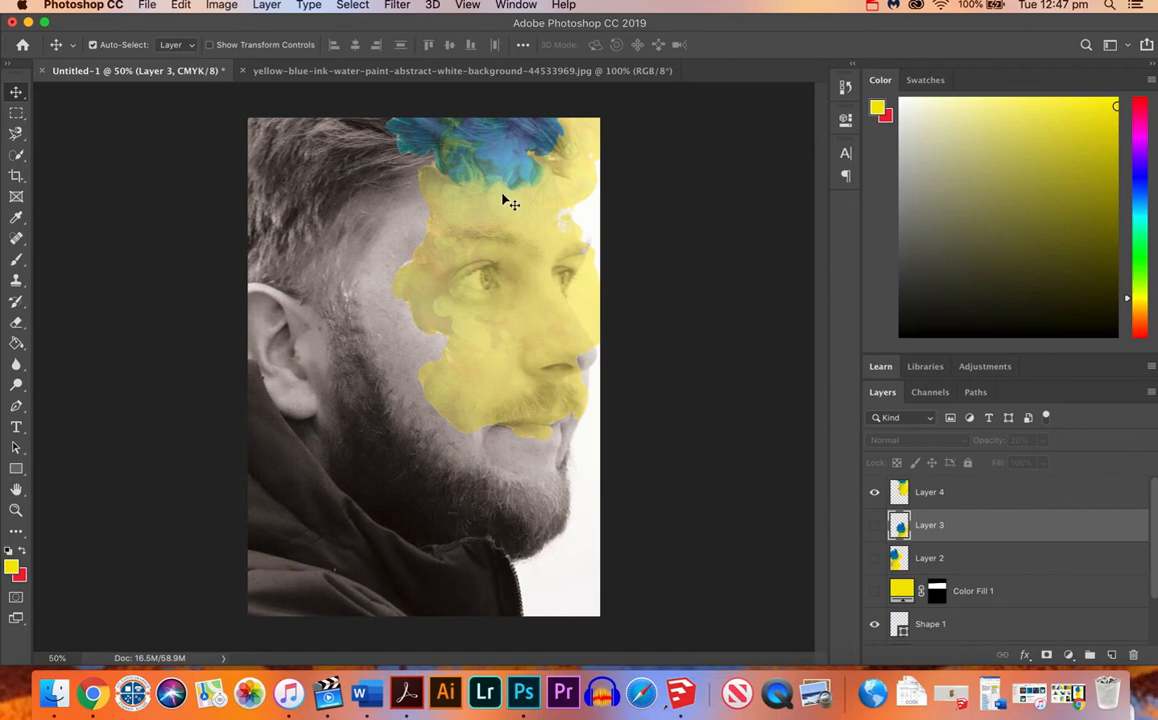
{"action": "mouse_move", "coordinate": [505, 200]}
{"action": "left_mouse_down"}
{"action": "mouse_move", "coordinate": [405, 207]}
{"action": "mouse_move", "coordinate": [365, 225]}
{"action": "left_mouse_up"}
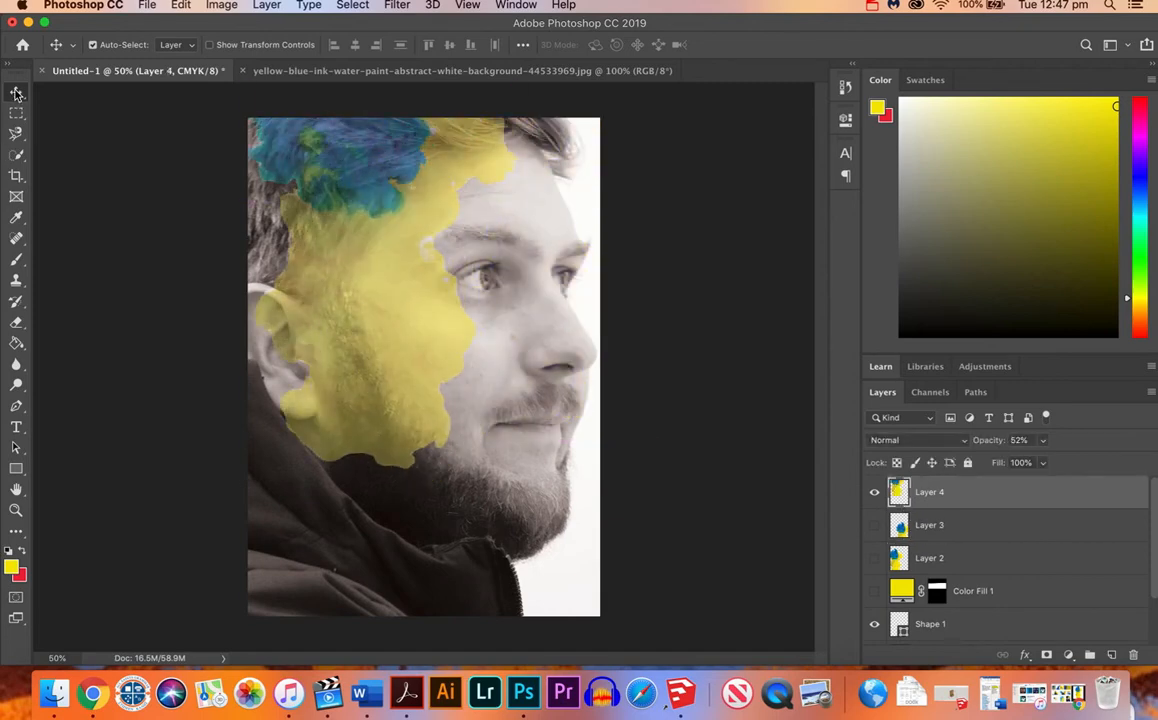
{"action": "mouse_move", "coordinate": [350, 190]}
{"action": "left_mouse_down"}
{"action": "mouse_move", "coordinate": [536, 444]}
{"action": "mouse_move", "coordinate": [536, 327]}
{"action": "mouse_move", "coordinate": [497, 379]}
{"action": "mouse_move", "coordinate": [488, 421]}
{"action": "left_mouse_up"}
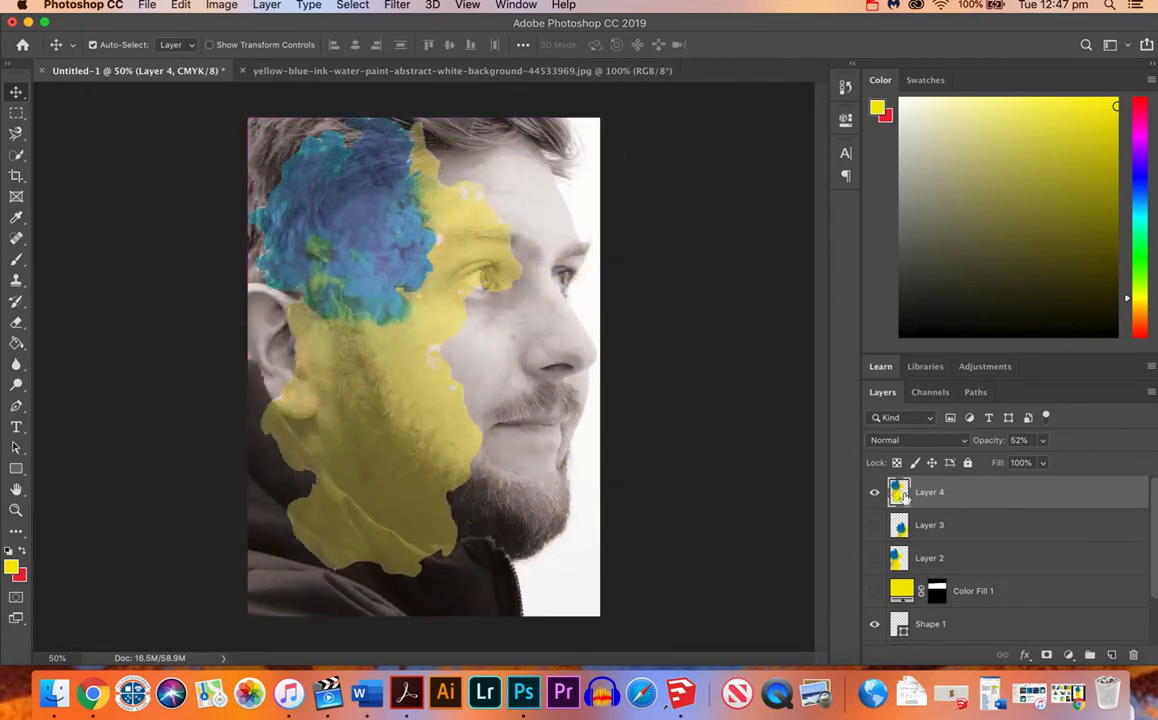
Hide Layer 4 and close the yellow-blue ink image document
{"action": "left_click", "coordinate": [876, 492]}
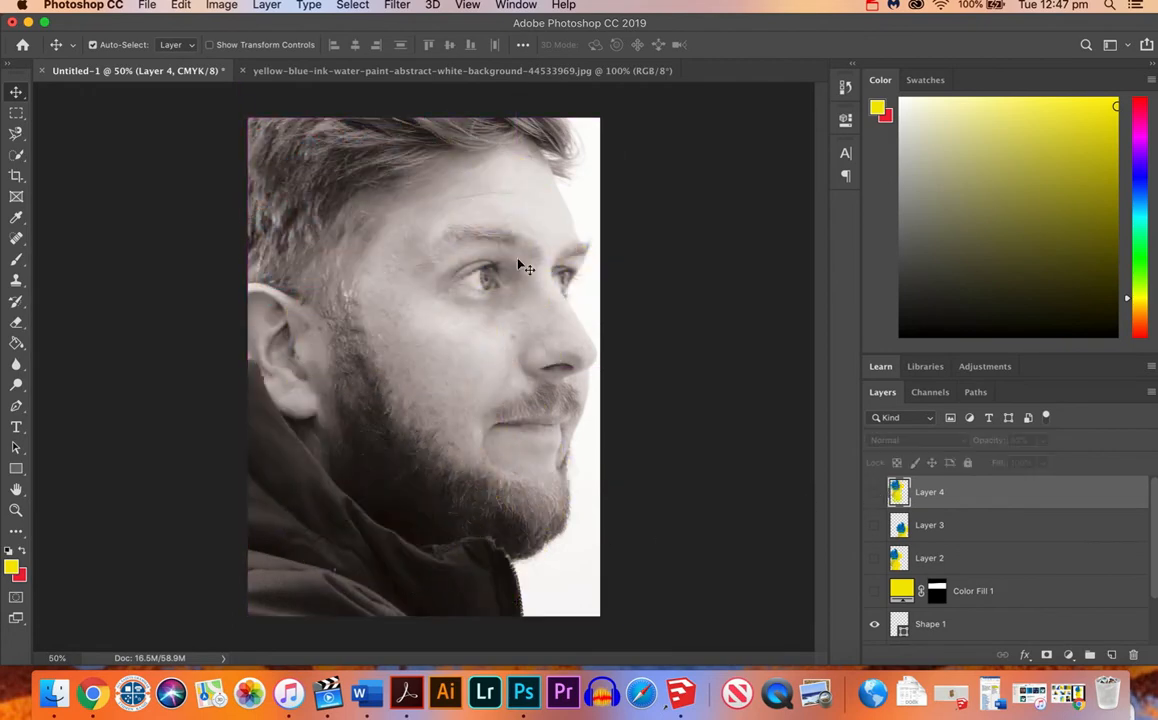
{"action": "left_click", "coordinate": [242, 71]}
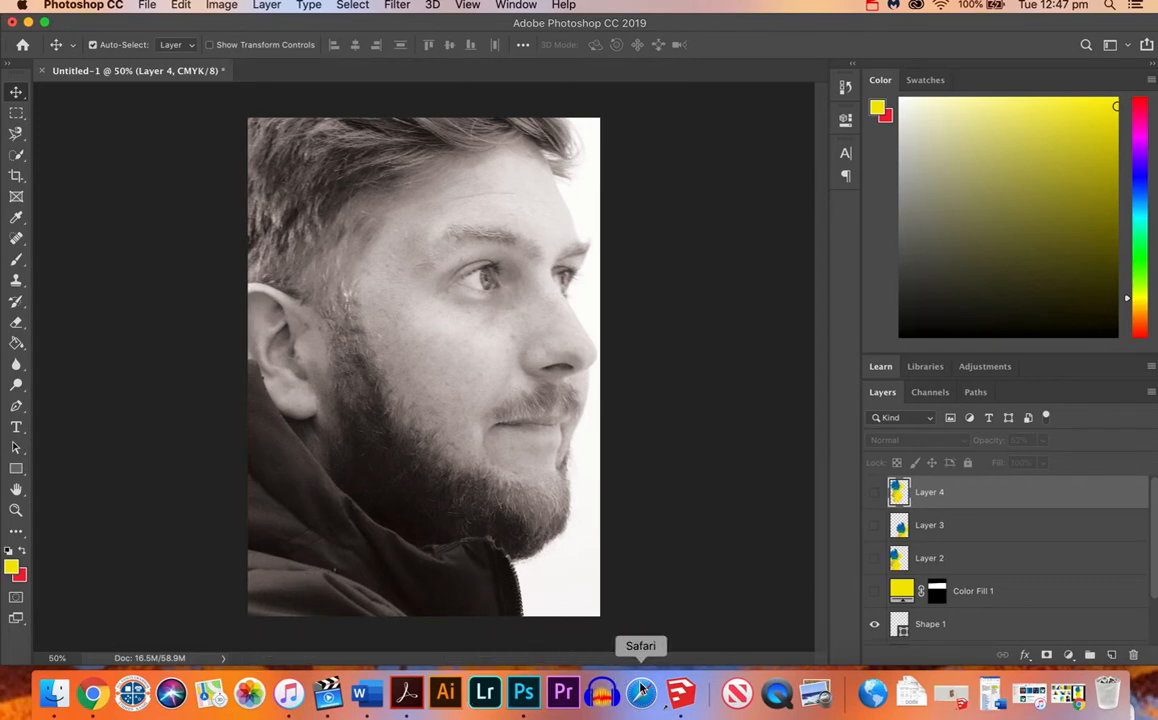
Switch to Chrome, search Google for "interesting pattern" and open the image results
{"action": "left_click", "coordinate": [91, 693]}
{"action": "left_click", "coordinate": [565, 63]}
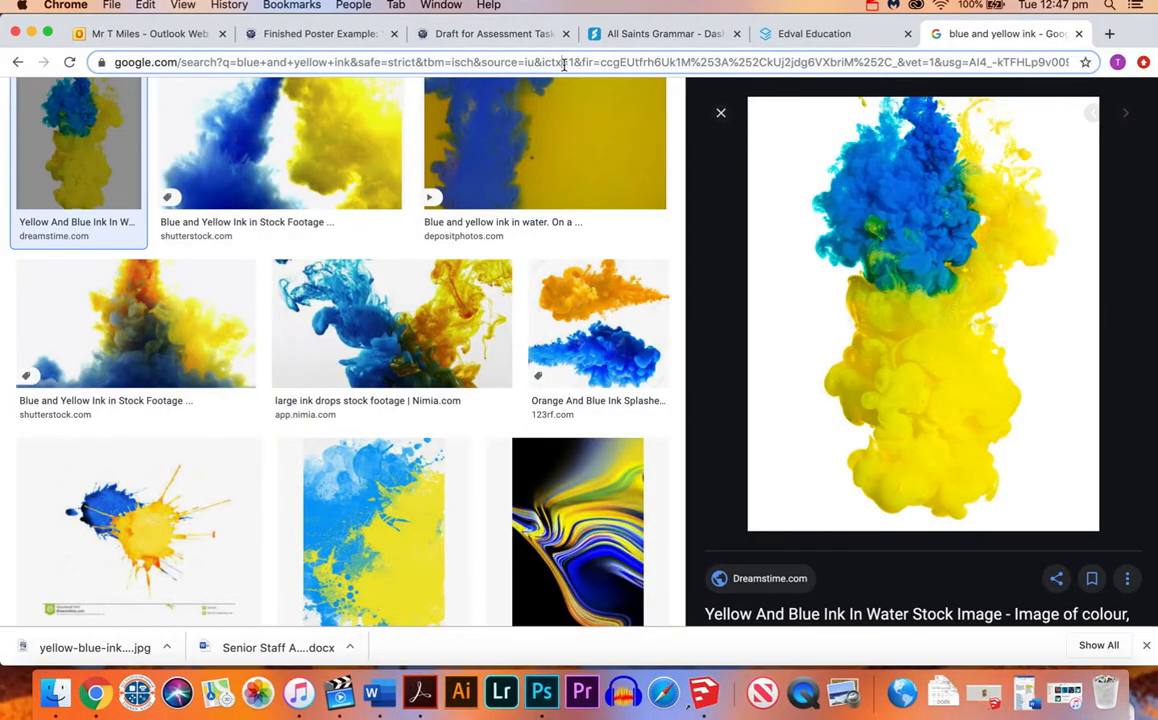
{"action": "type", "text": "i"}
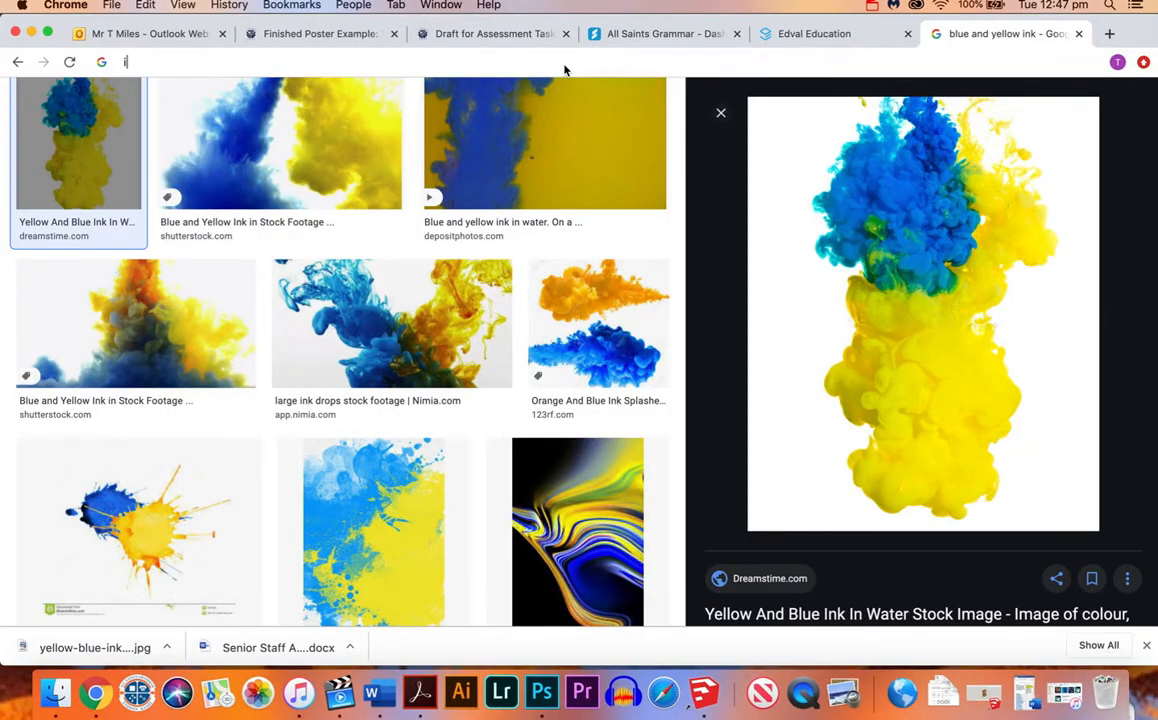
{"action": "type", "text": "nteresting pattern"}
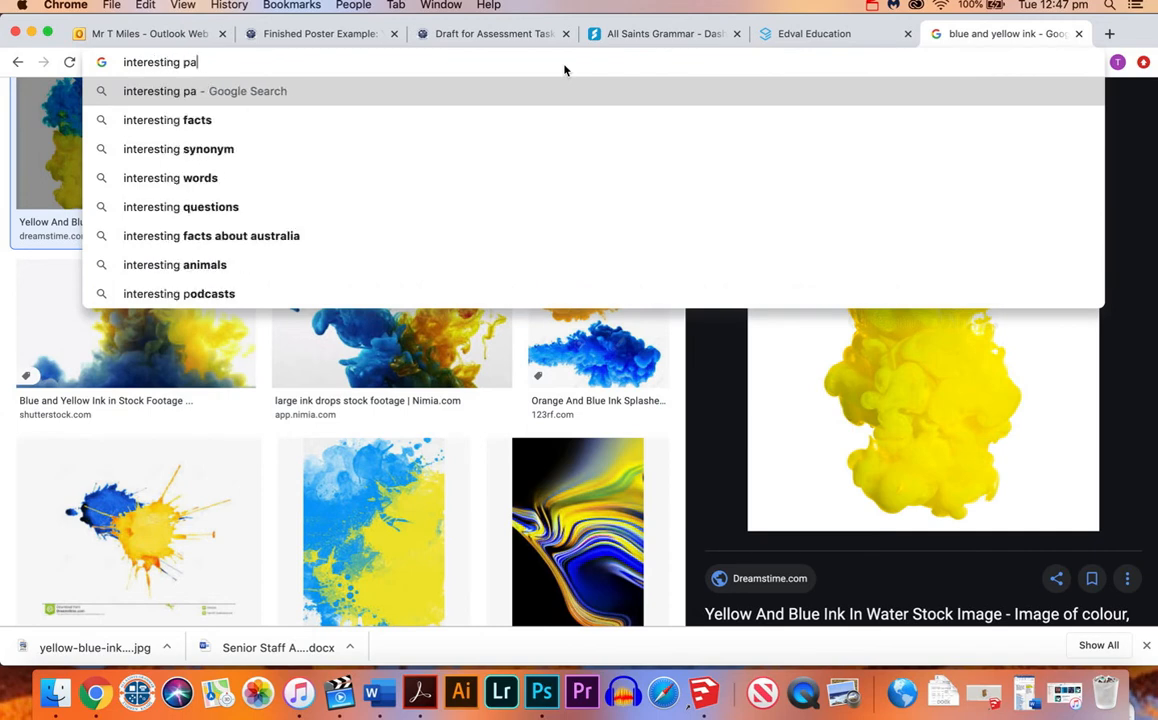
{"action": "key", "text": "Return"}
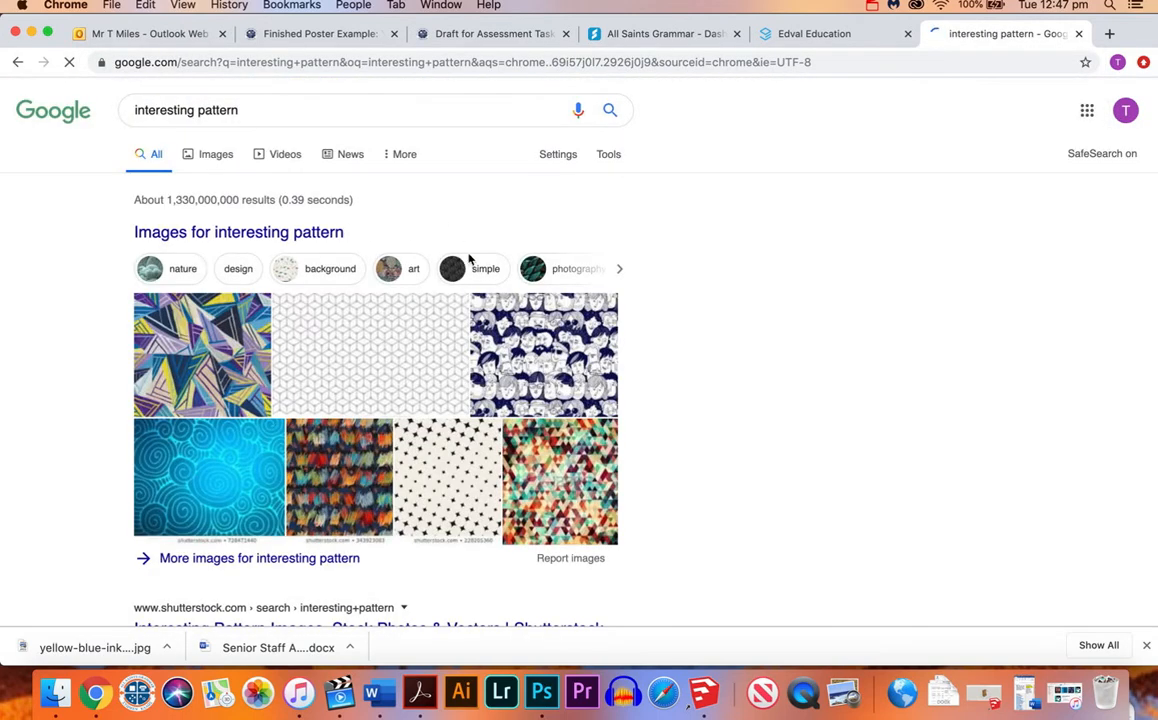
{"action": "left_click", "coordinate": [362, 371]}
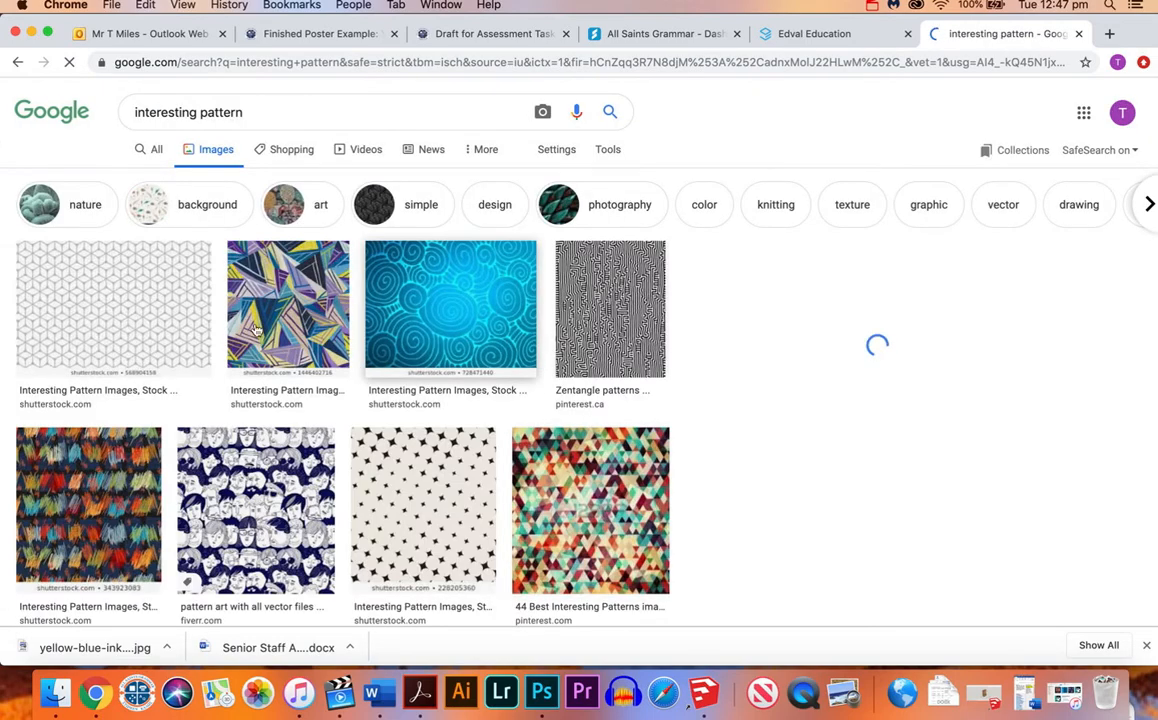
Save the grey hexagonal line pattern from Shutterstock to the Desktop in Google's WebP format
{"action": "left_click", "coordinate": [180, 308]}
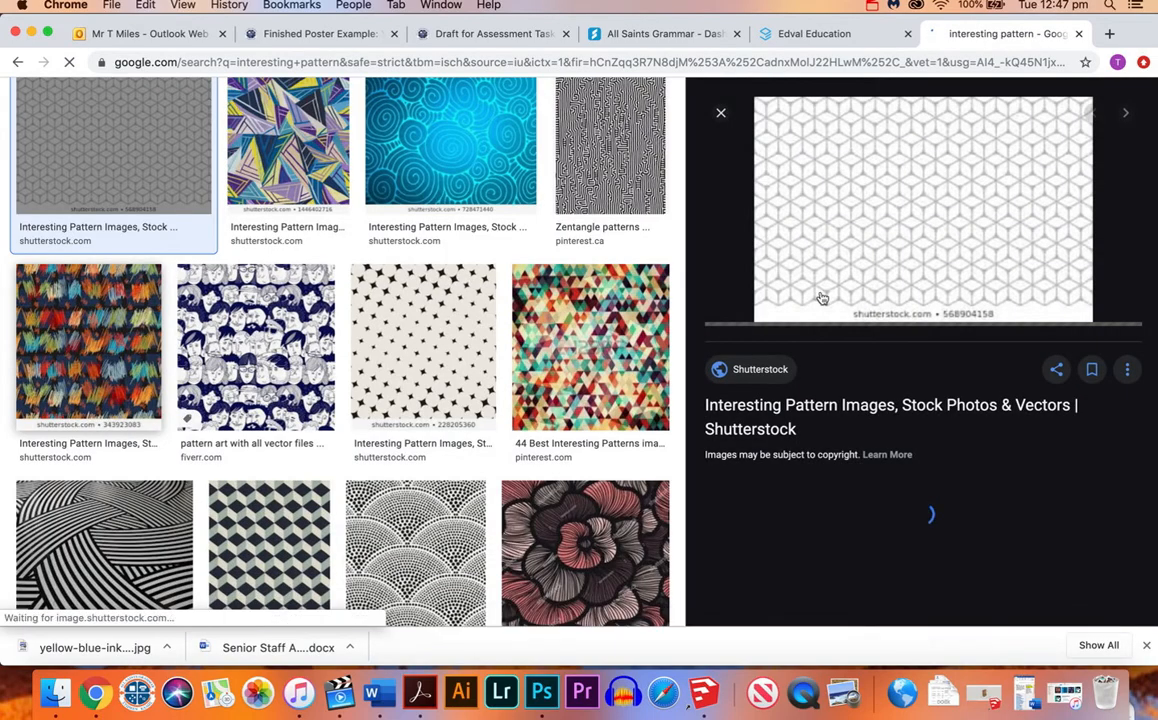
{"action": "right_click", "coordinate": [922, 212]}
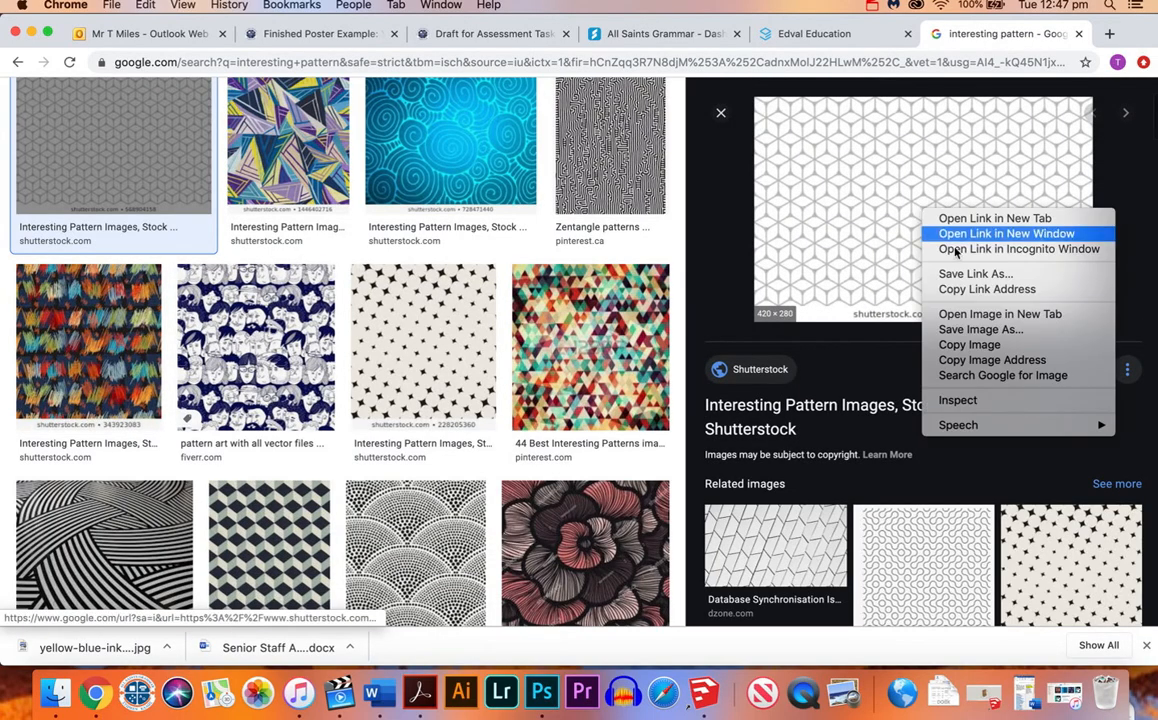
{"action": "left_click", "coordinate": [968, 331]}
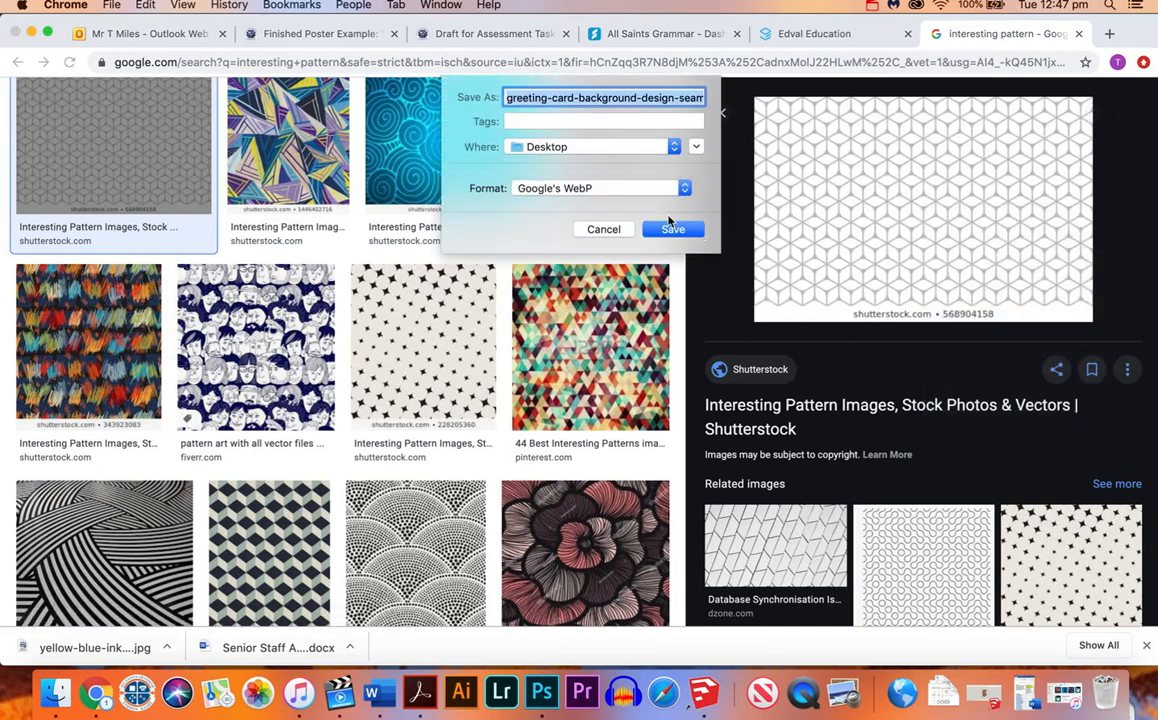
{"action": "left_click", "coordinate": [676, 229]}
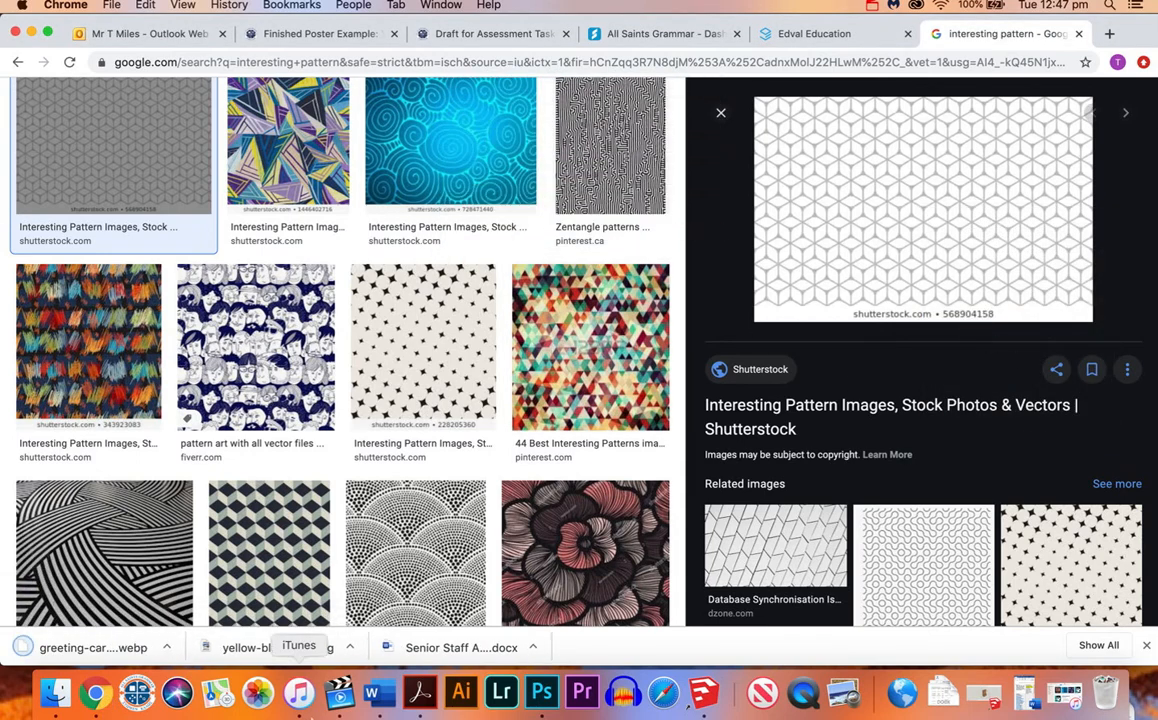
Switch to Photoshop and try to open the saved WebP pattern from the Desktop
{"action": "left_click", "coordinate": [541, 692]}
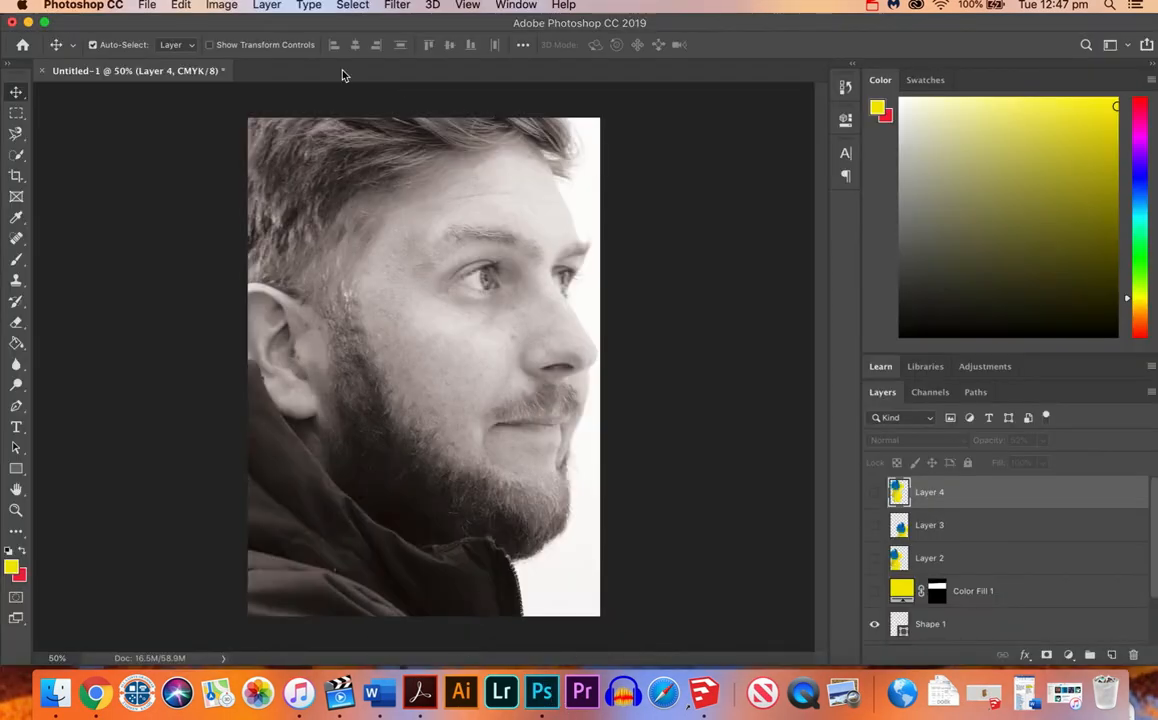
{"action": "left_click", "coordinate": [147, 6]}
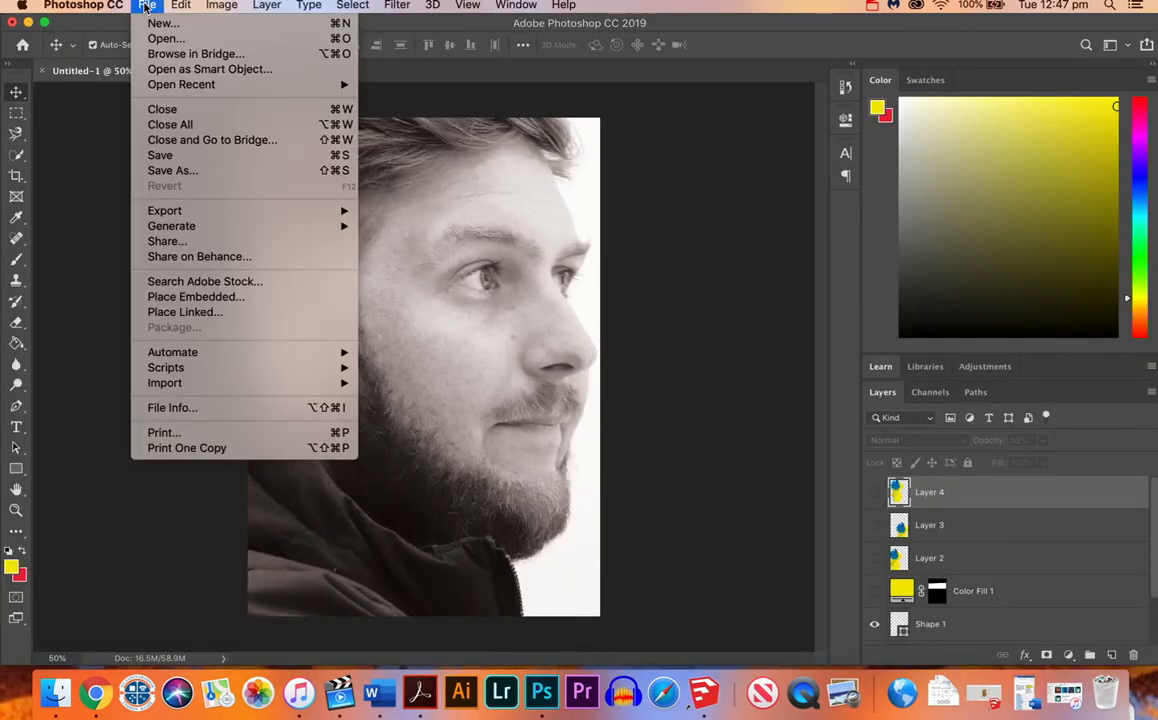
{"action": "left_click", "coordinate": [158, 40]}
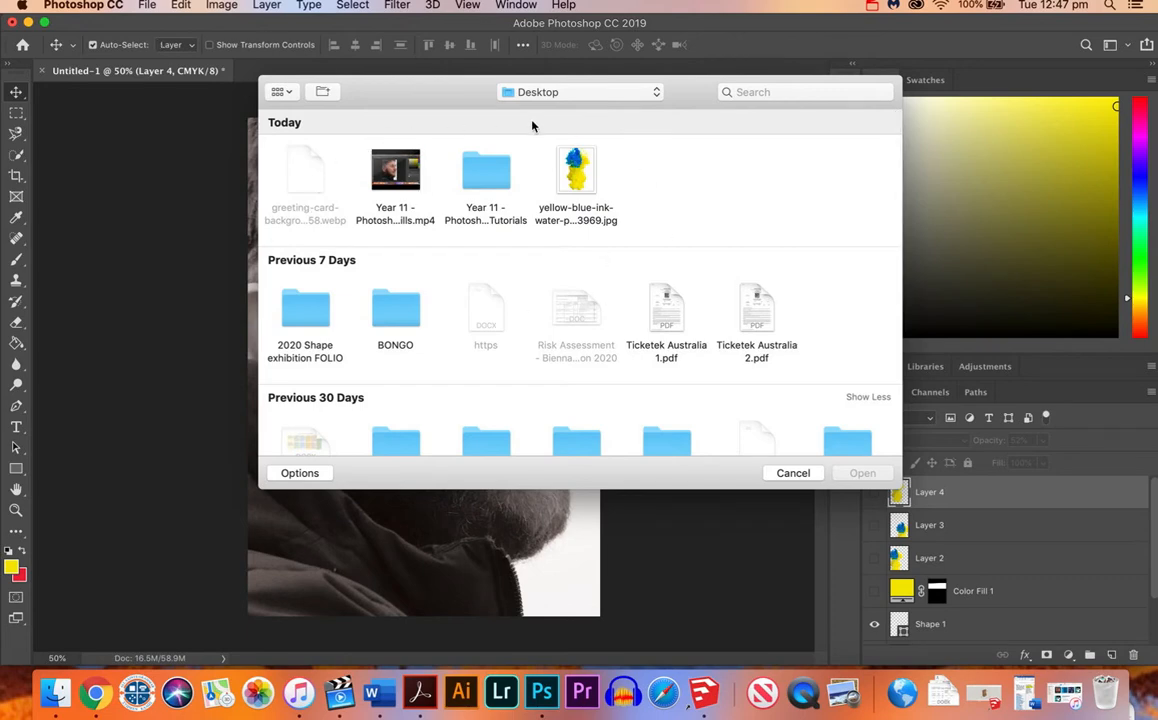
{"action": "scroll", "coordinate": [678, 213], "scroll_direction": "down", "scroll_amount": 5}
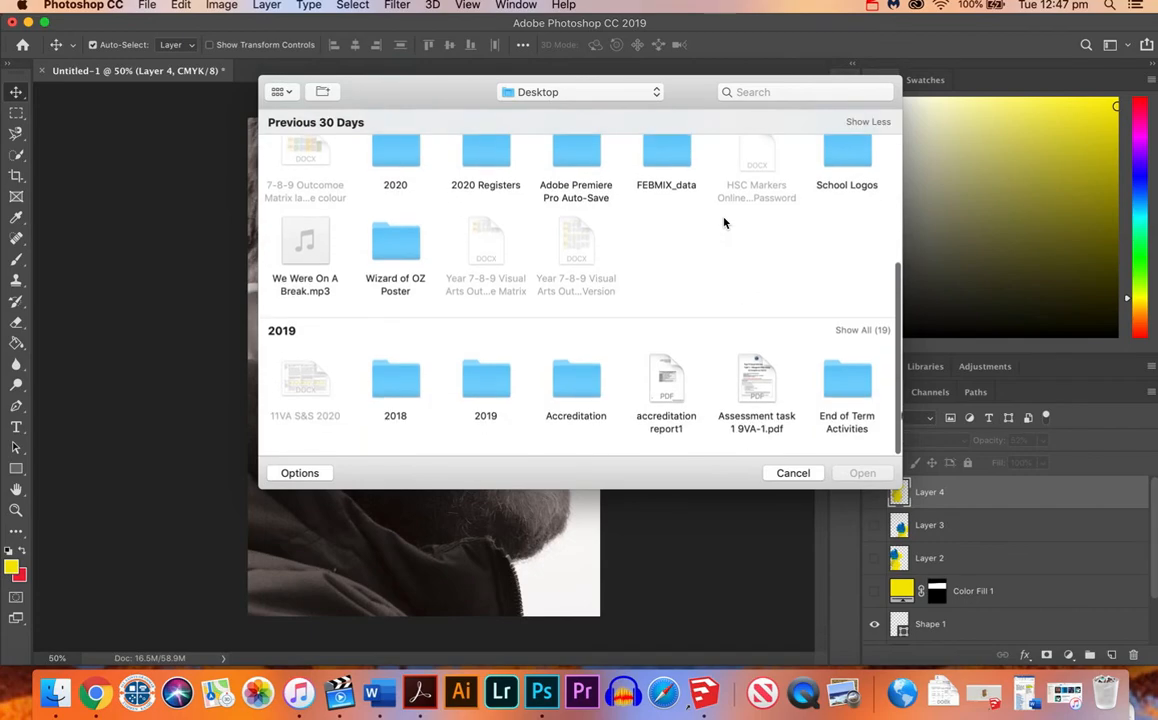
{"action": "scroll", "coordinate": [724, 223], "scroll_direction": "up", "scroll_amount": 5}
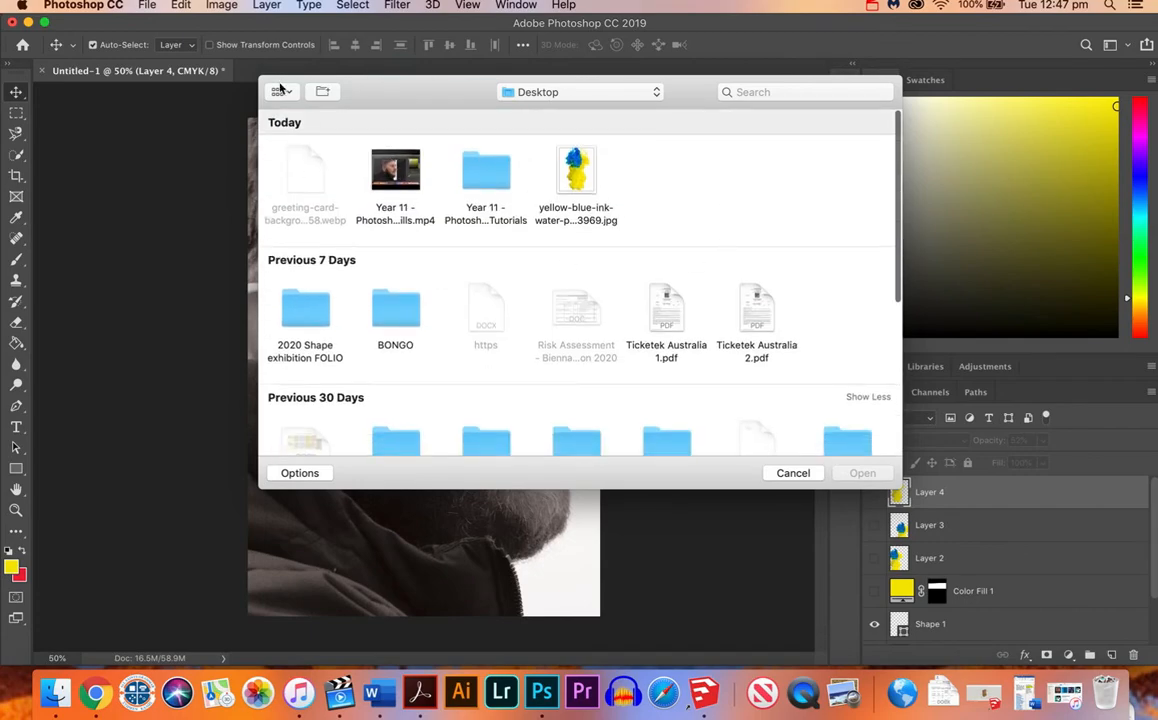
{"action": "left_click", "coordinate": [784, 479]}
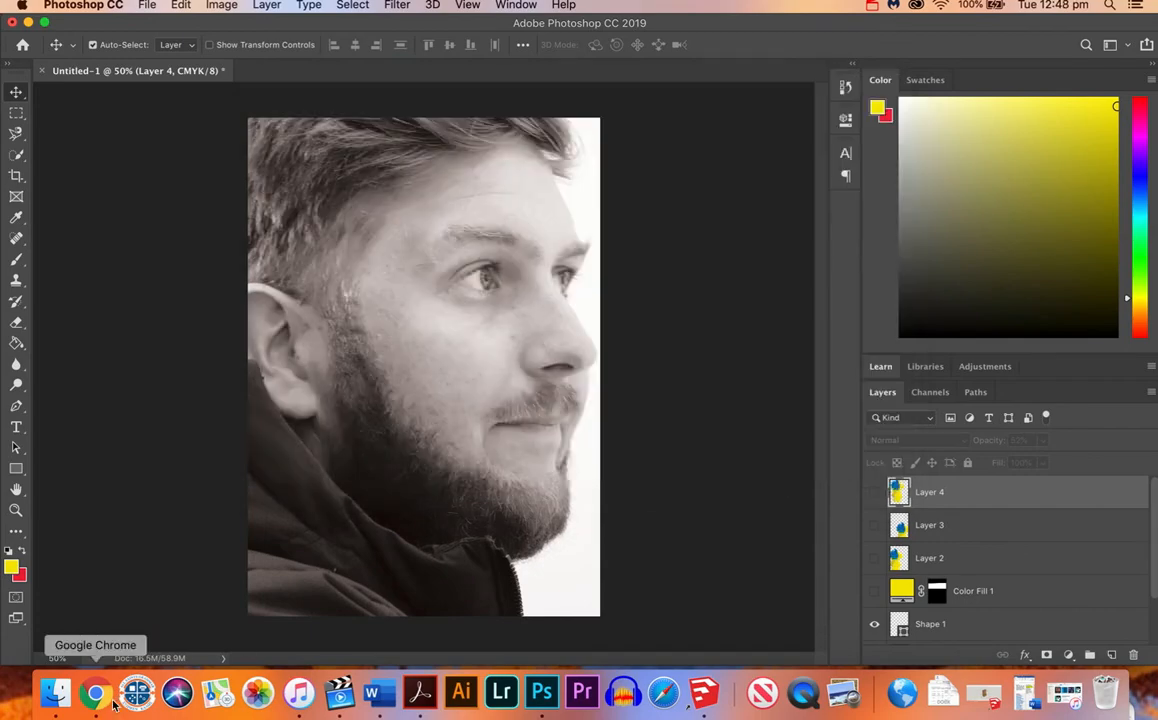
{"action": "left_click", "coordinate": [95, 691]}
{"action": "right_click", "coordinate": [953, 182]}
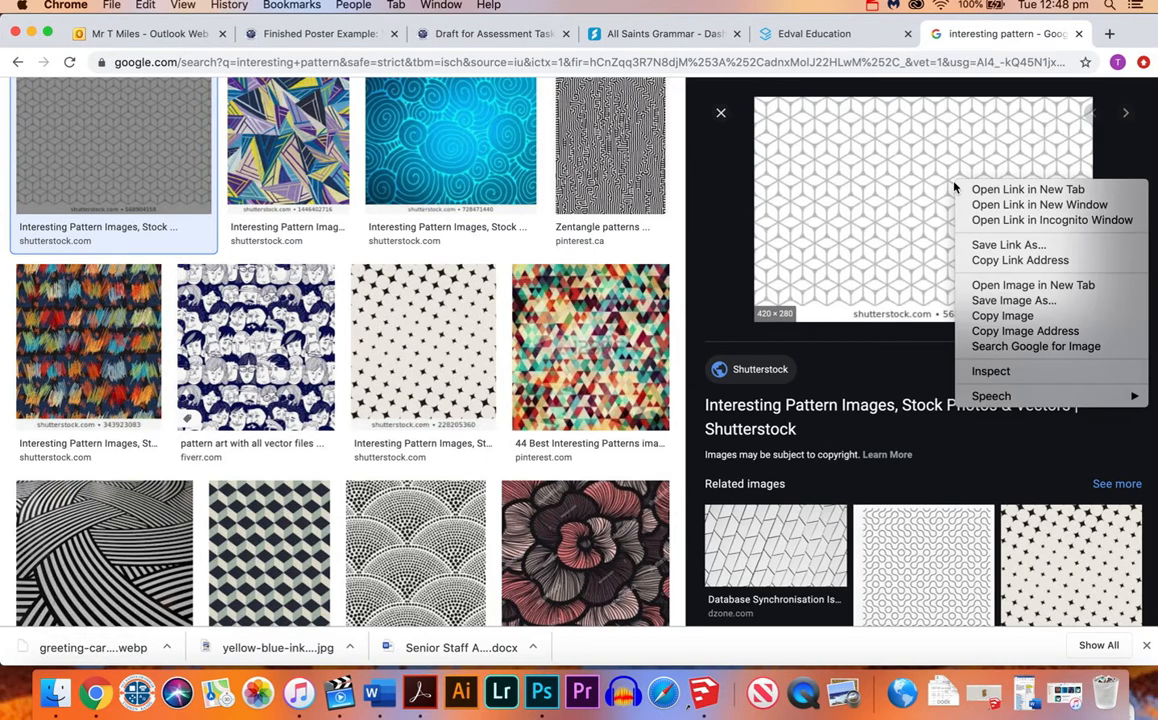
{"action": "left_click", "coordinate": [1008, 302]}
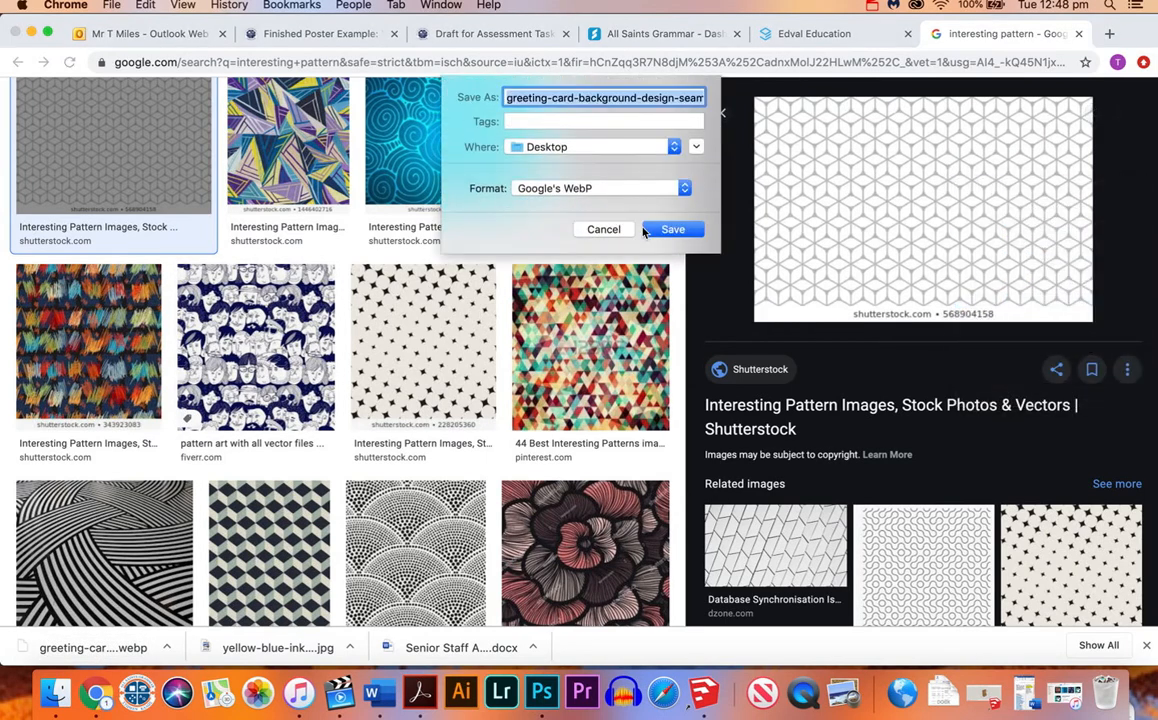
{"action": "left_click", "coordinate": [605, 230]}
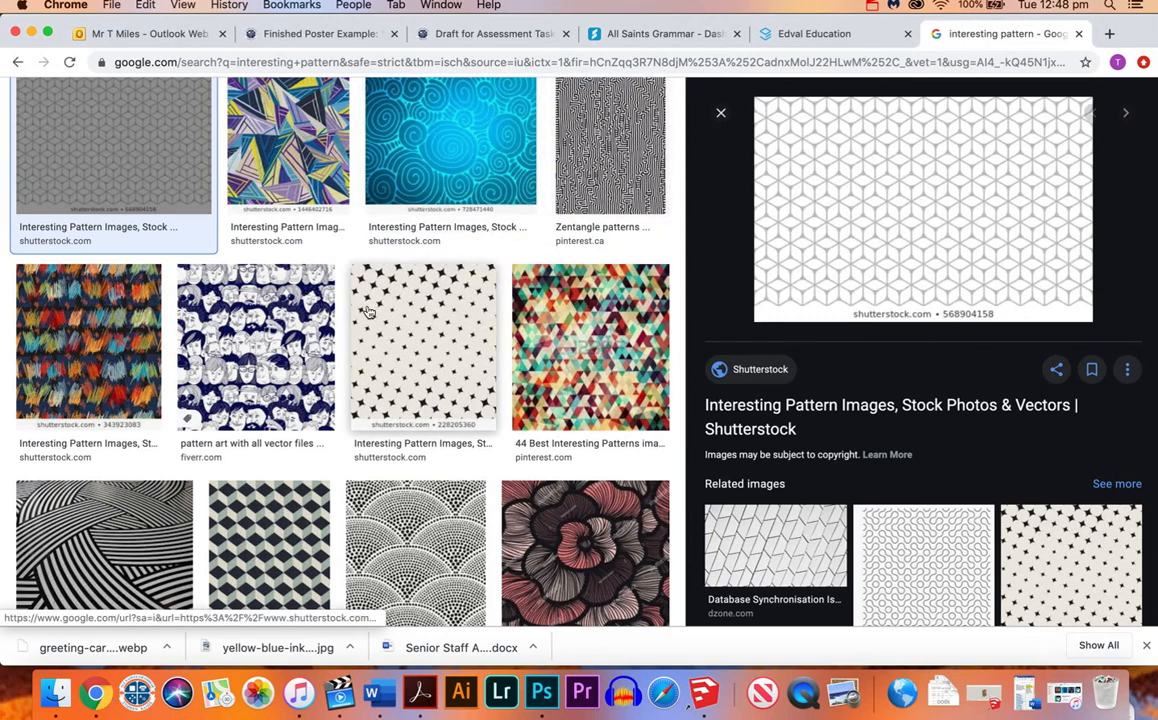
{"action": "left_click", "coordinate": [270, 345]}
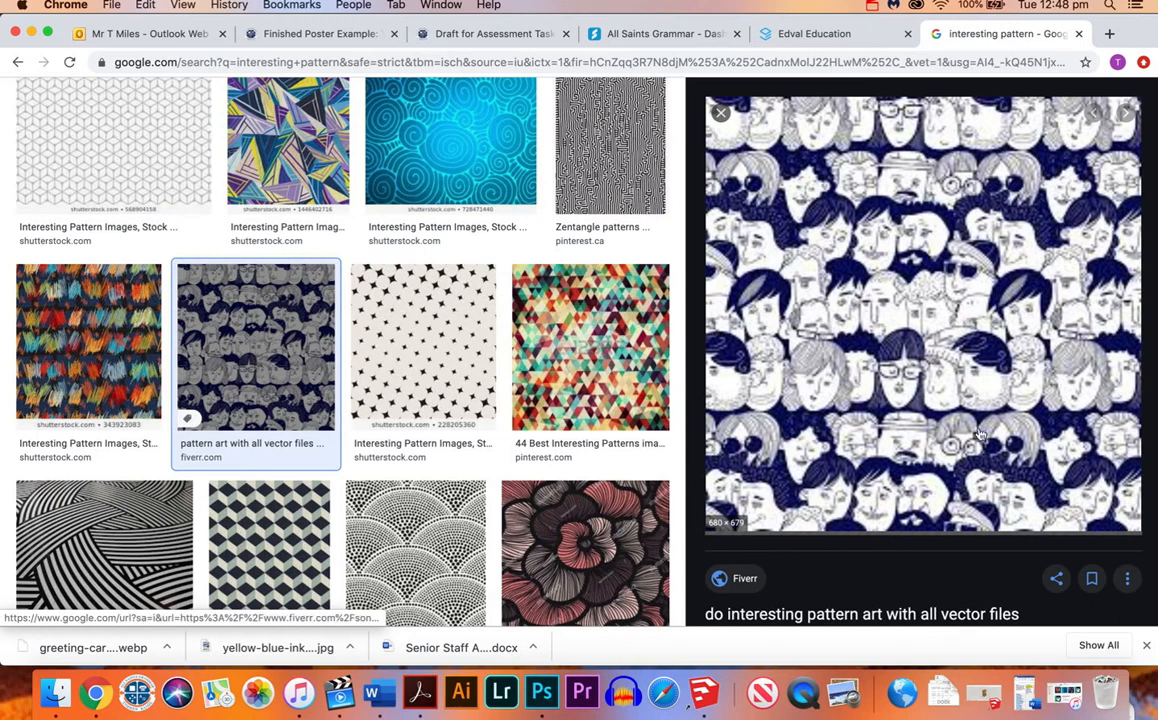
{"action": "right_click", "coordinate": [960, 345]}
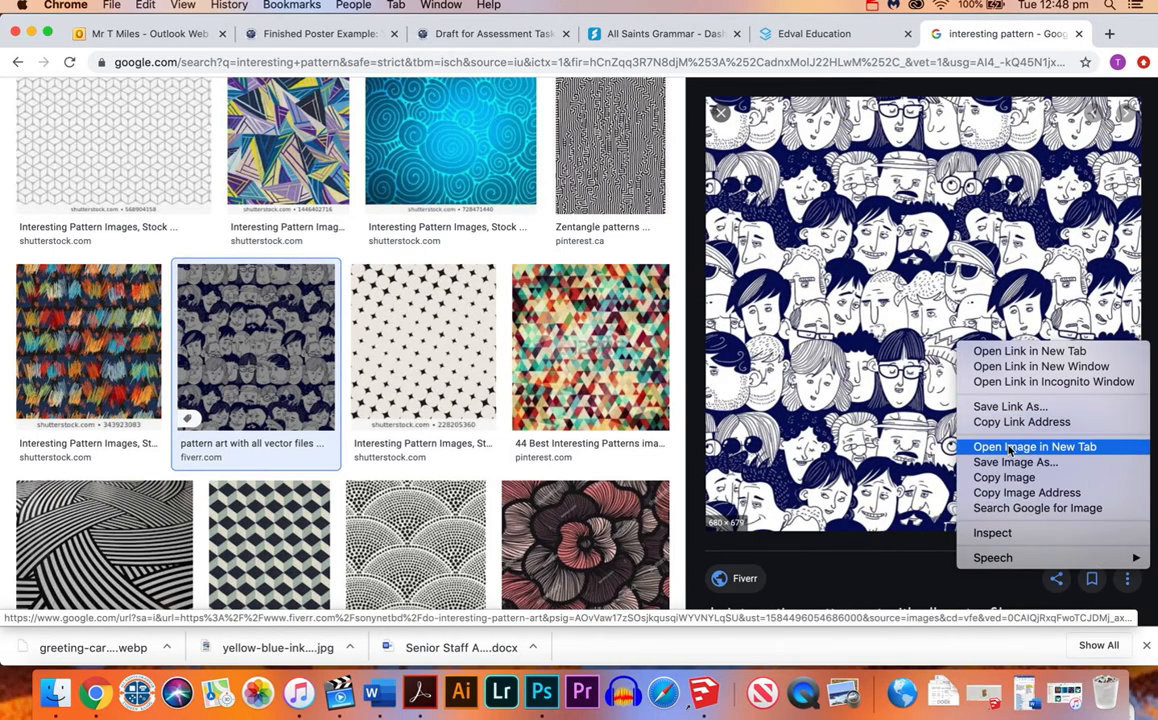
{"action": "left_click", "coordinate": [1014, 462]}
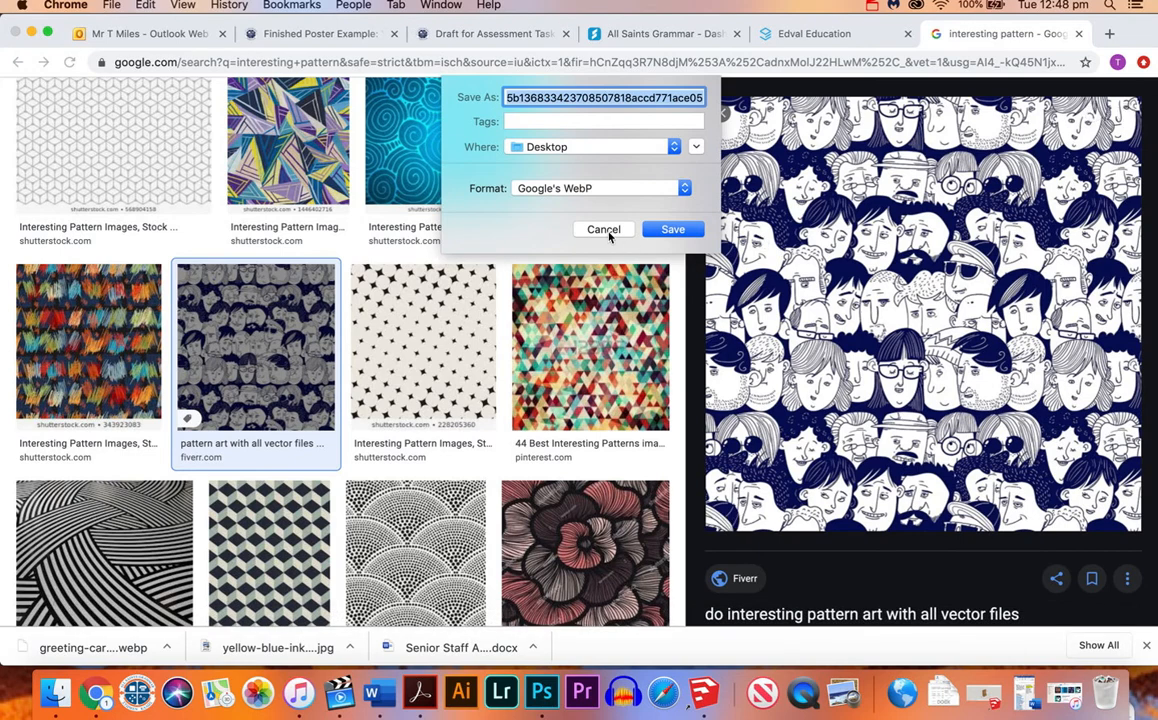
{"action": "left_click", "coordinate": [603, 229]}
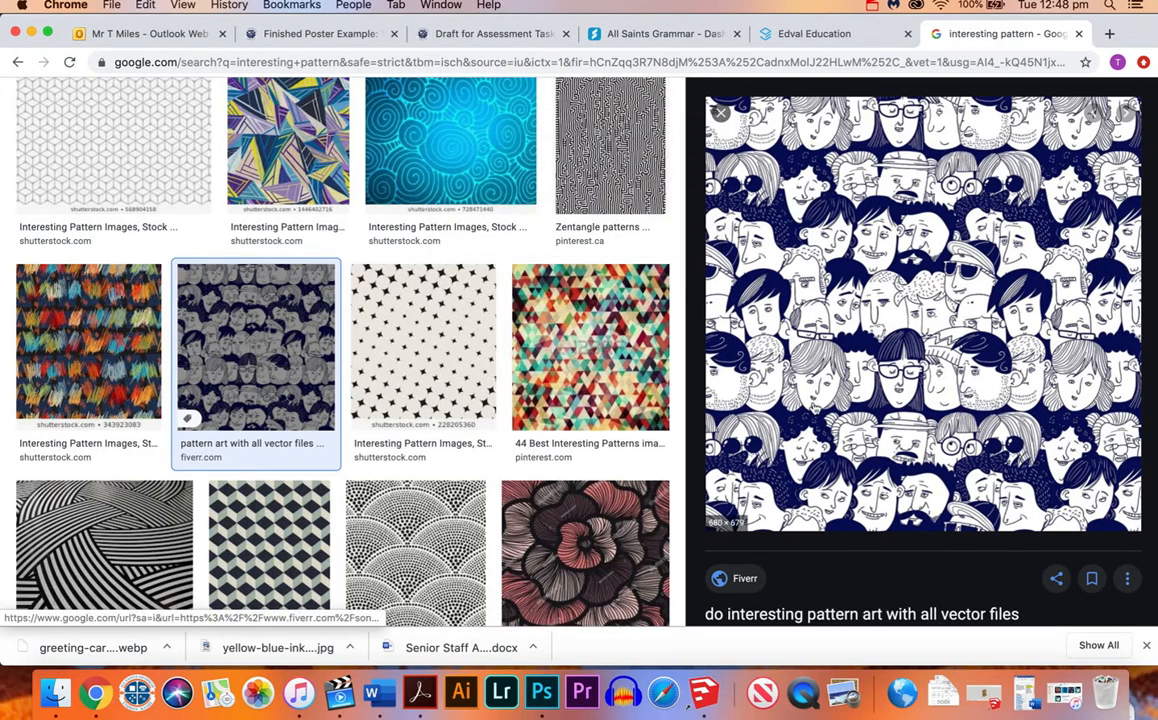
Save the dark, green and cream cube pattern from Pinterest to the Desktop as a JPEG image
{"action": "scroll", "coordinate": [295, 418], "scroll_direction": "down", "scroll_amount": 3}
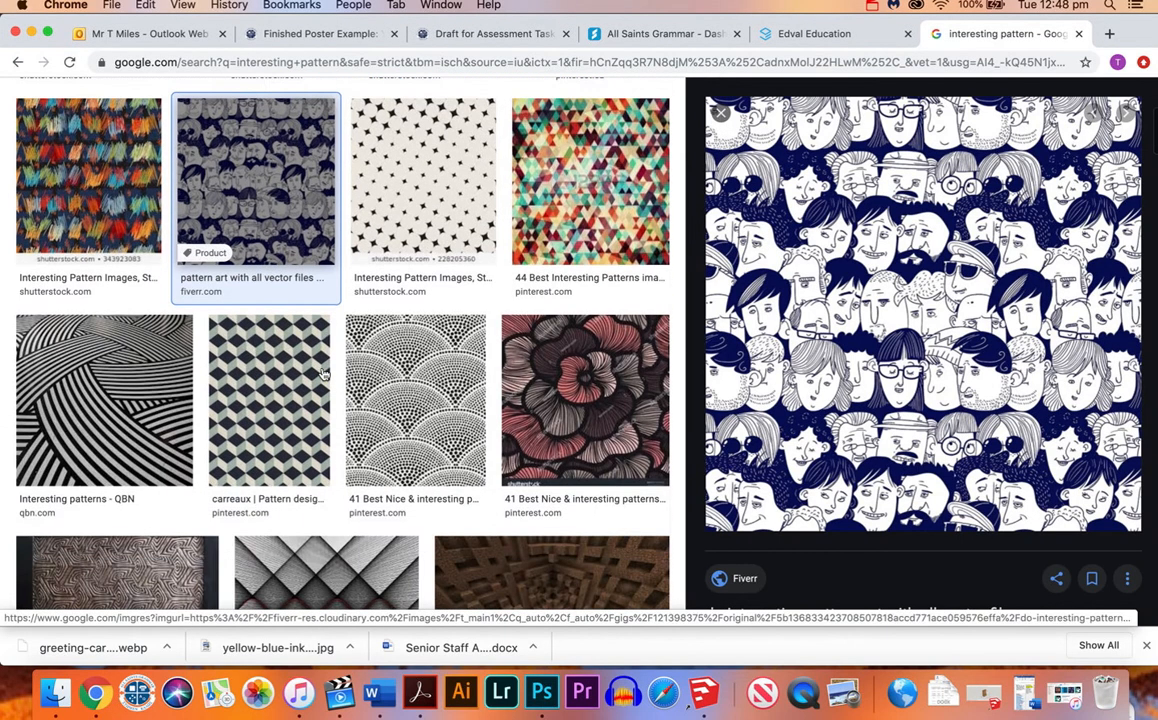
{"action": "left_click", "coordinate": [281, 400]}
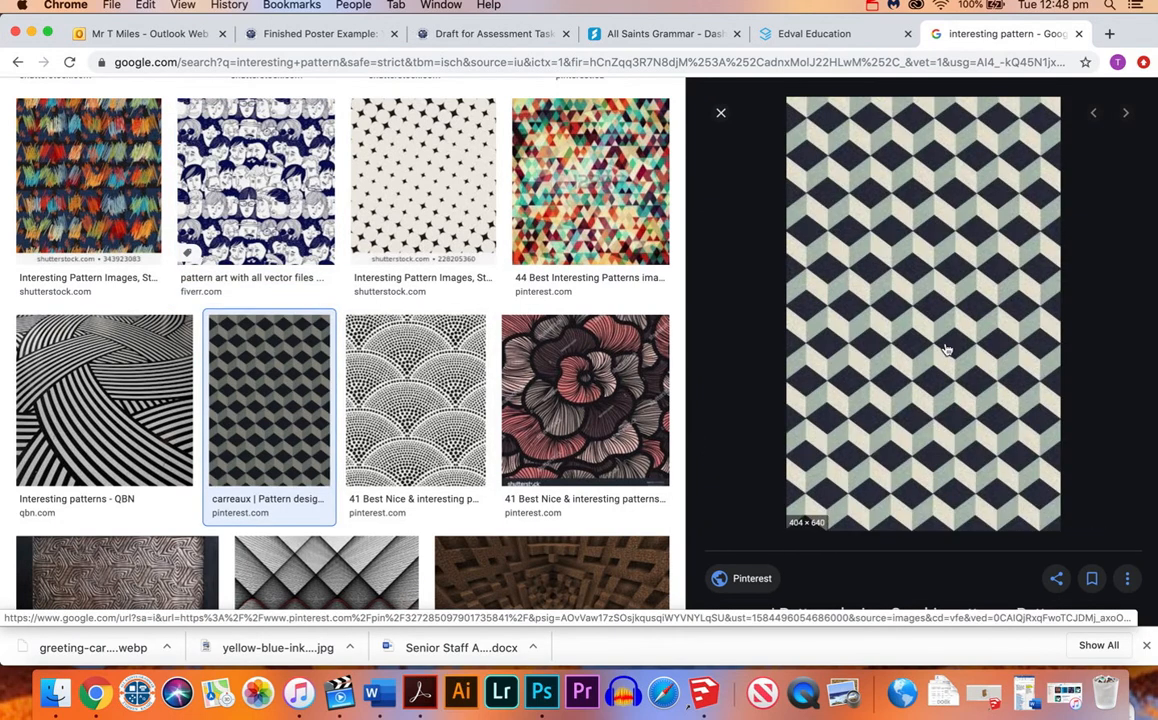
{"action": "right_click", "coordinate": [795, 318]}
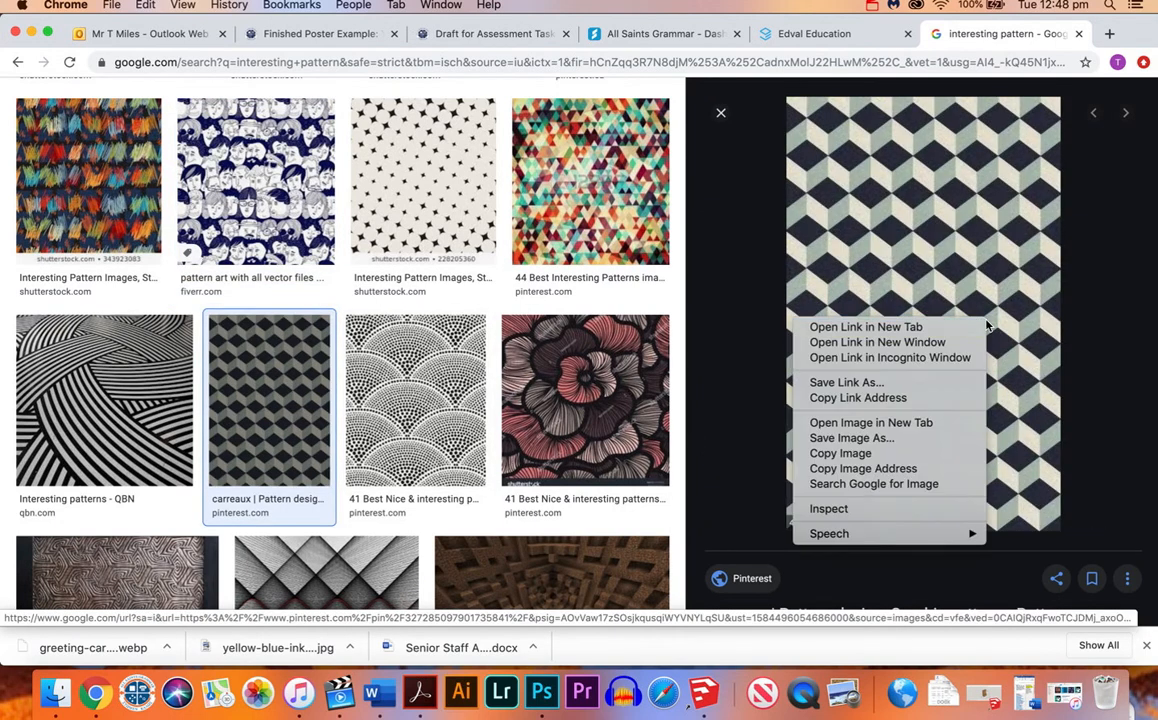
{"action": "left_click", "coordinate": [851, 438]}
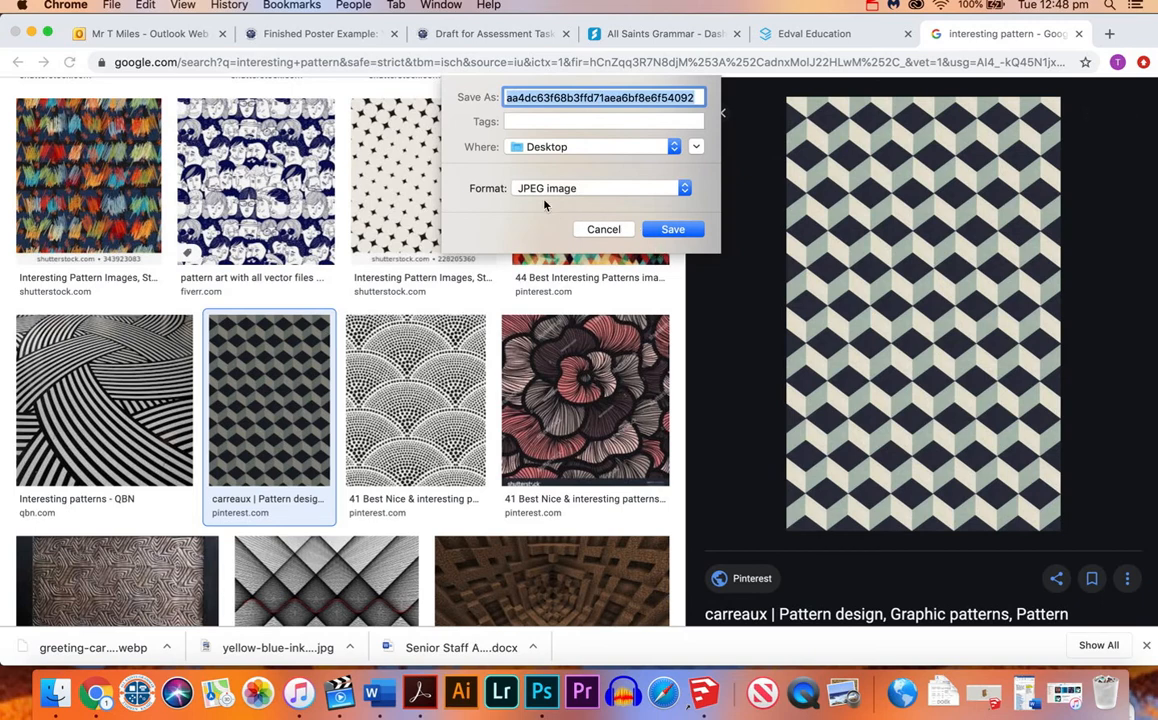
{"action": "left_click", "coordinate": [672, 230]}
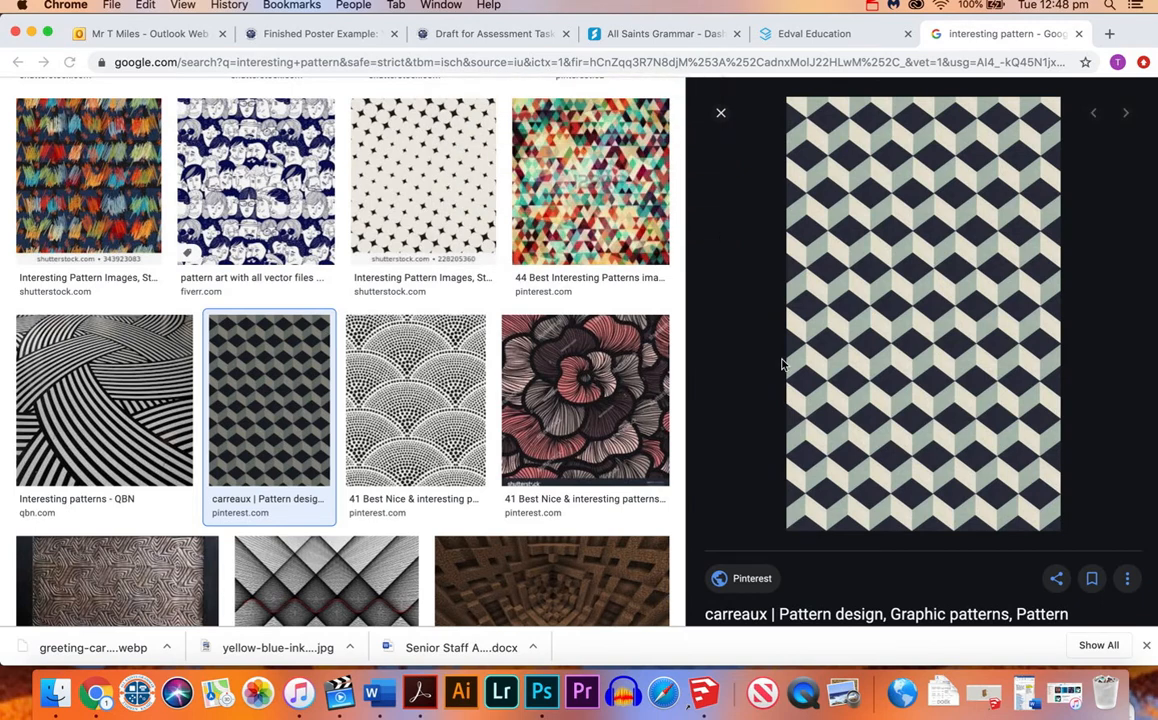
Switch to Photoshop and open the cube pattern aa4dc63f68b3ffd71aea6bf8e6f54092.jpg from the Desktop
{"action": "left_click", "coordinate": [541, 691]}
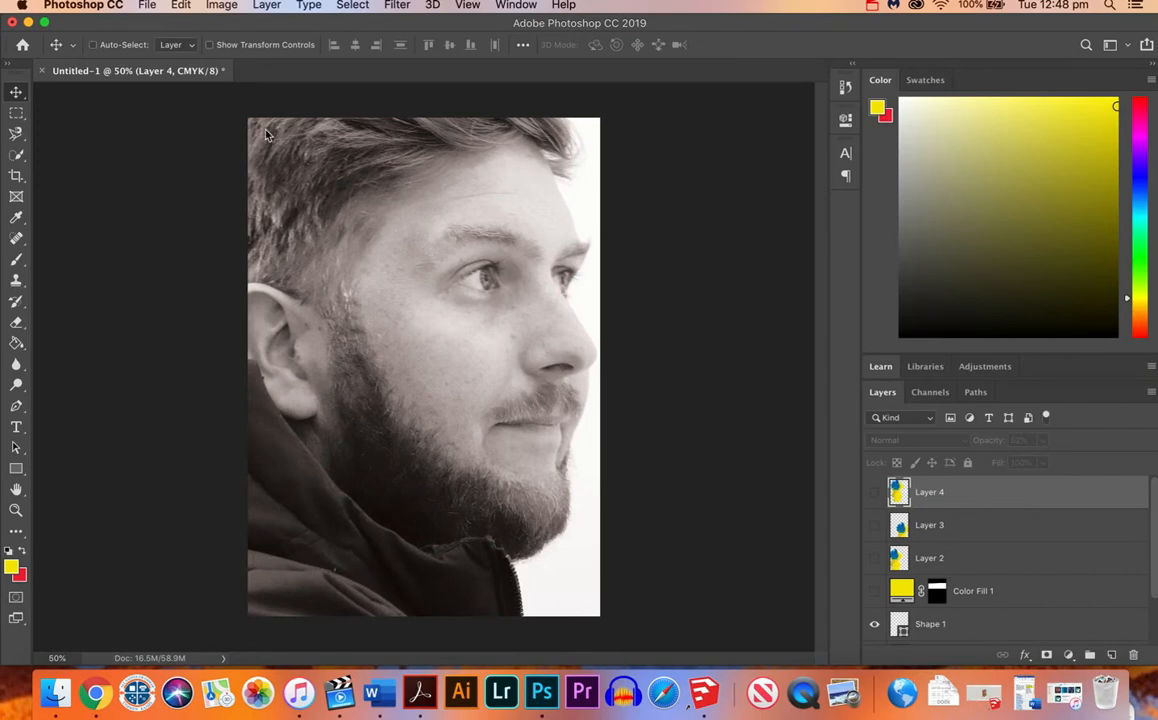
{"action": "key", "text": "super+o"}
{"action": "left_click", "coordinate": [310, 183]}
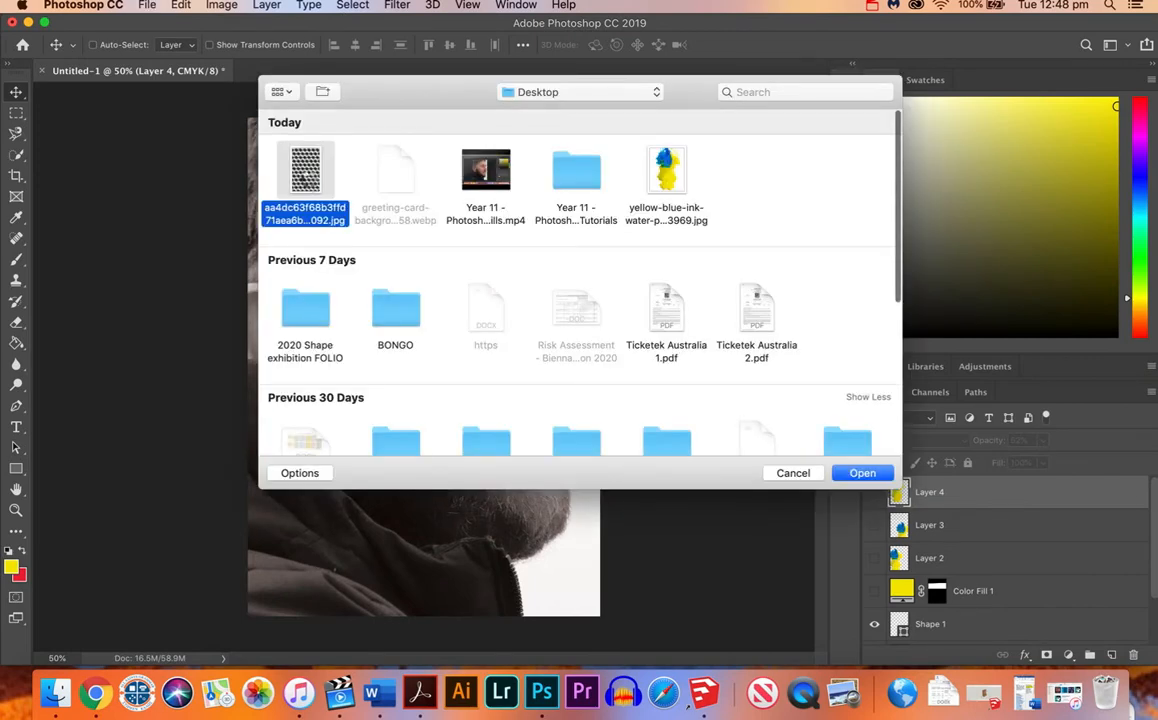
{"action": "double_click", "coordinate": [308, 180]}
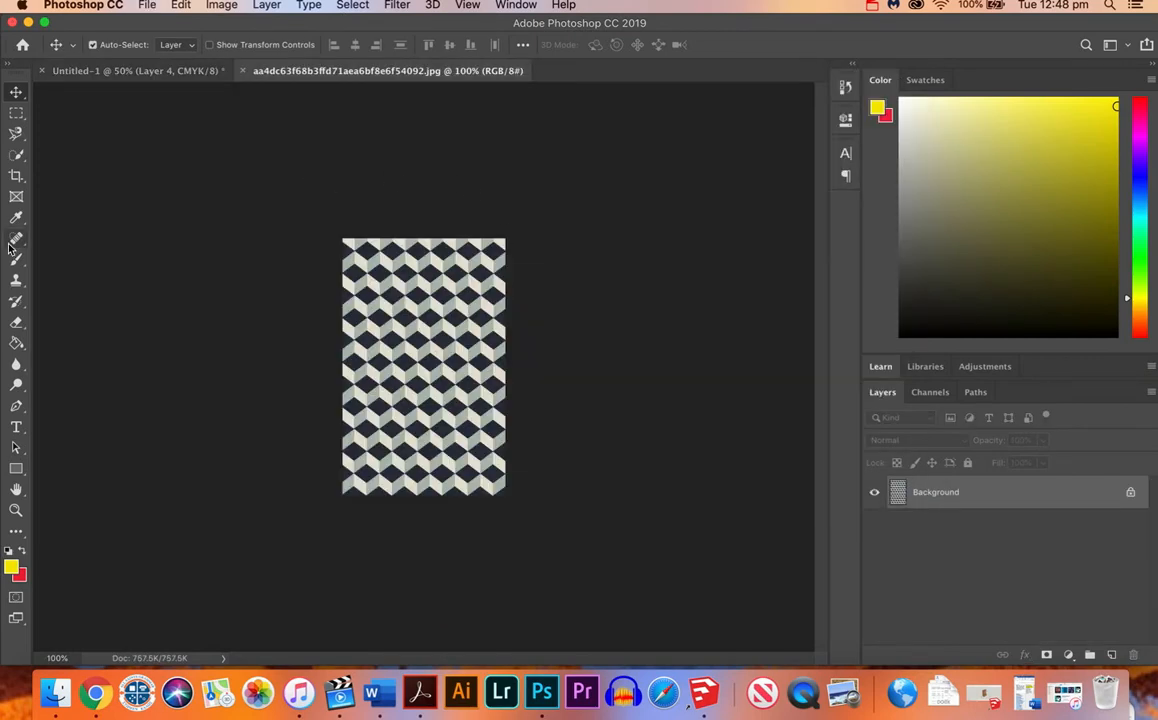
Define a rectangular selection of nearly the whole cube image as a pattern named Portrait Pattern 1, and close the image
{"action": "left_click", "coordinate": [16, 114]}
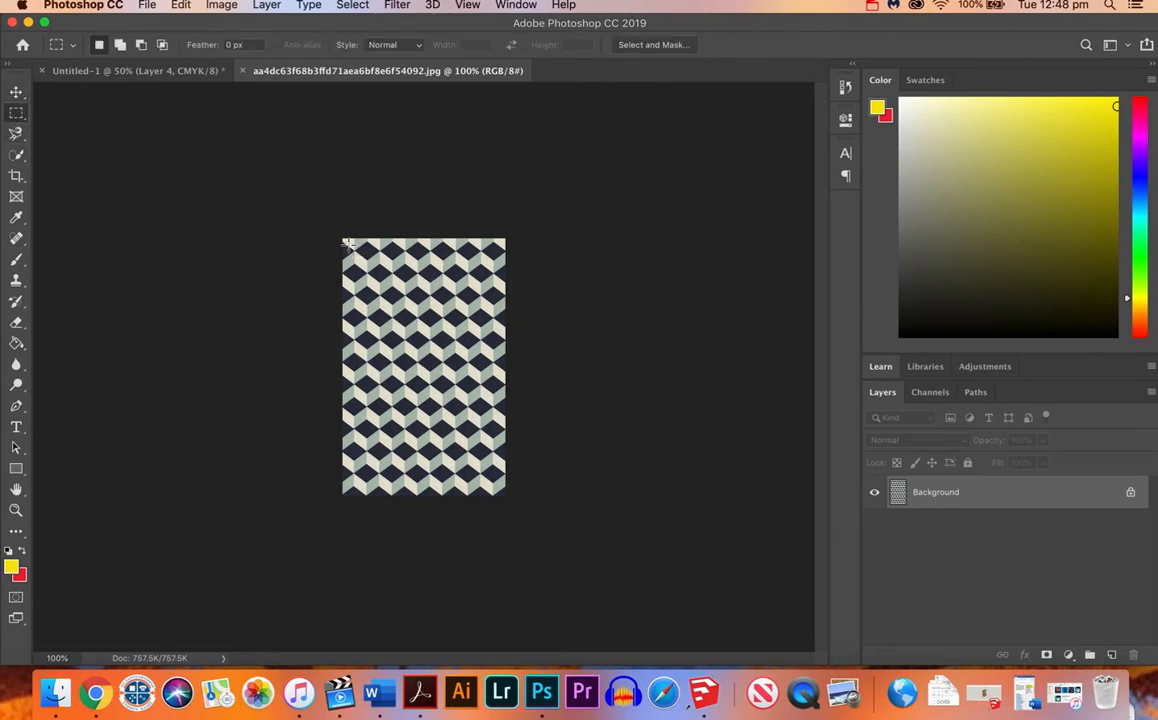
{"action": "left_click_drag", "start_coordinate": [346, 243], "coordinate": [497, 481]}
{"action": "left_click", "coordinate": [184, 6]}
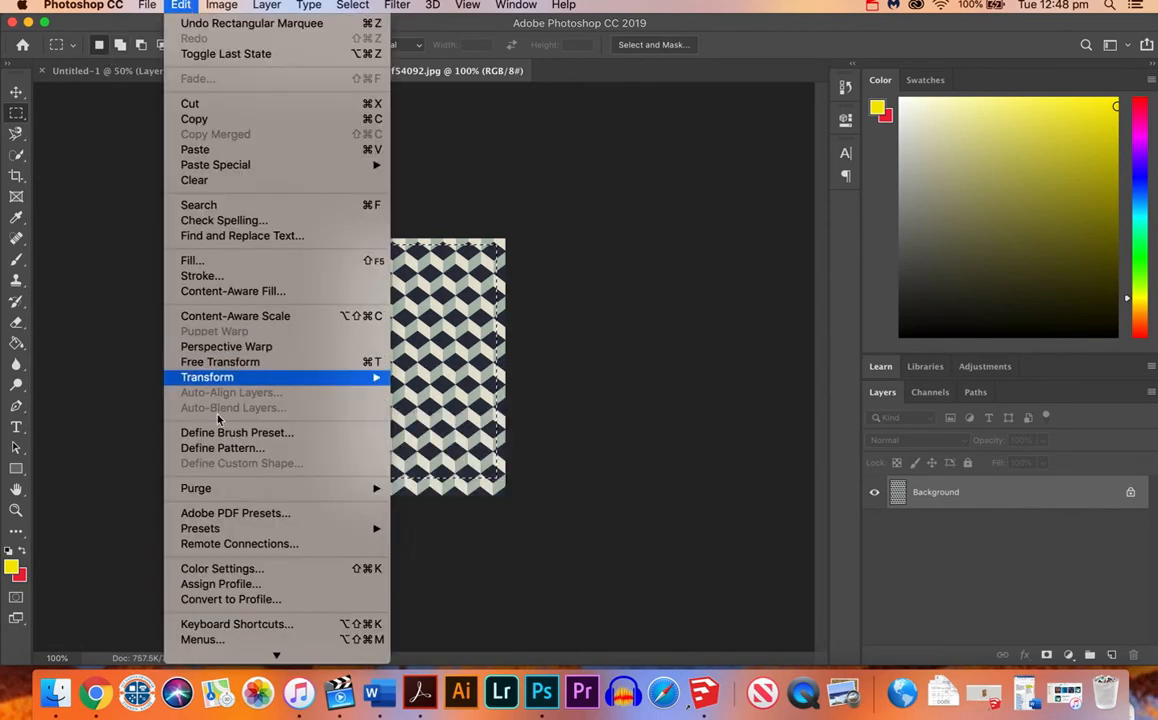
{"action": "left_click", "coordinate": [224, 448]}
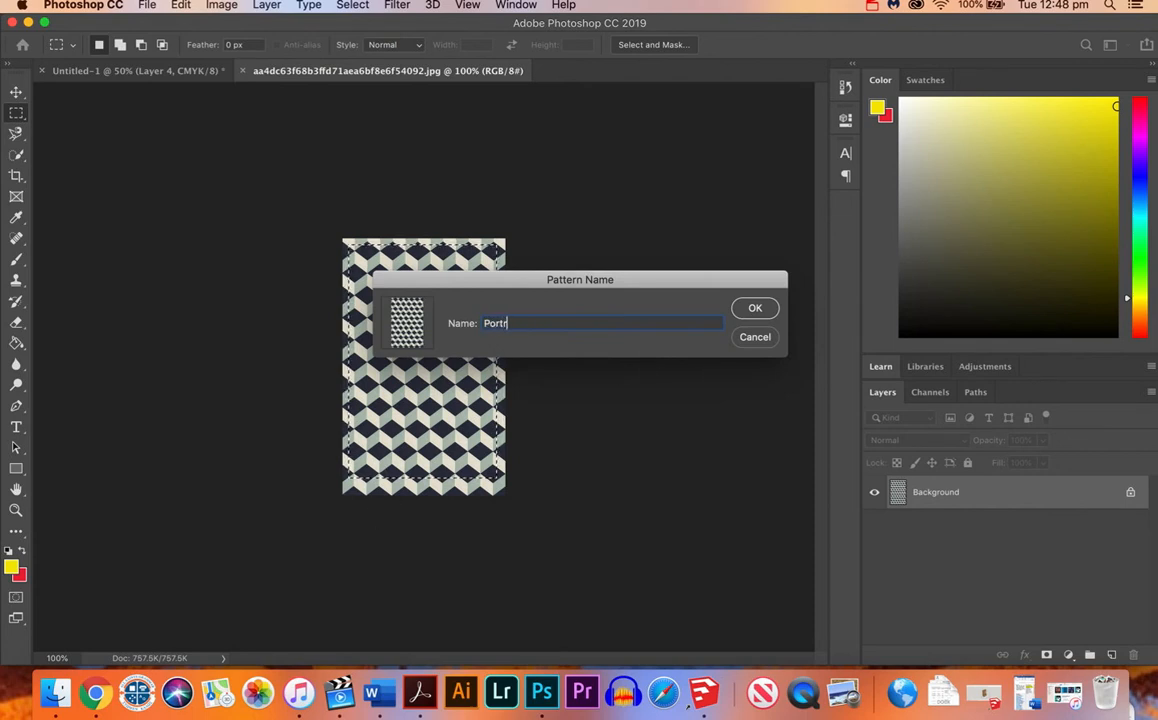
{"action": "type", "text": "Portrait Pattern 1"}
{"action": "left_click", "coordinate": [756, 309]}
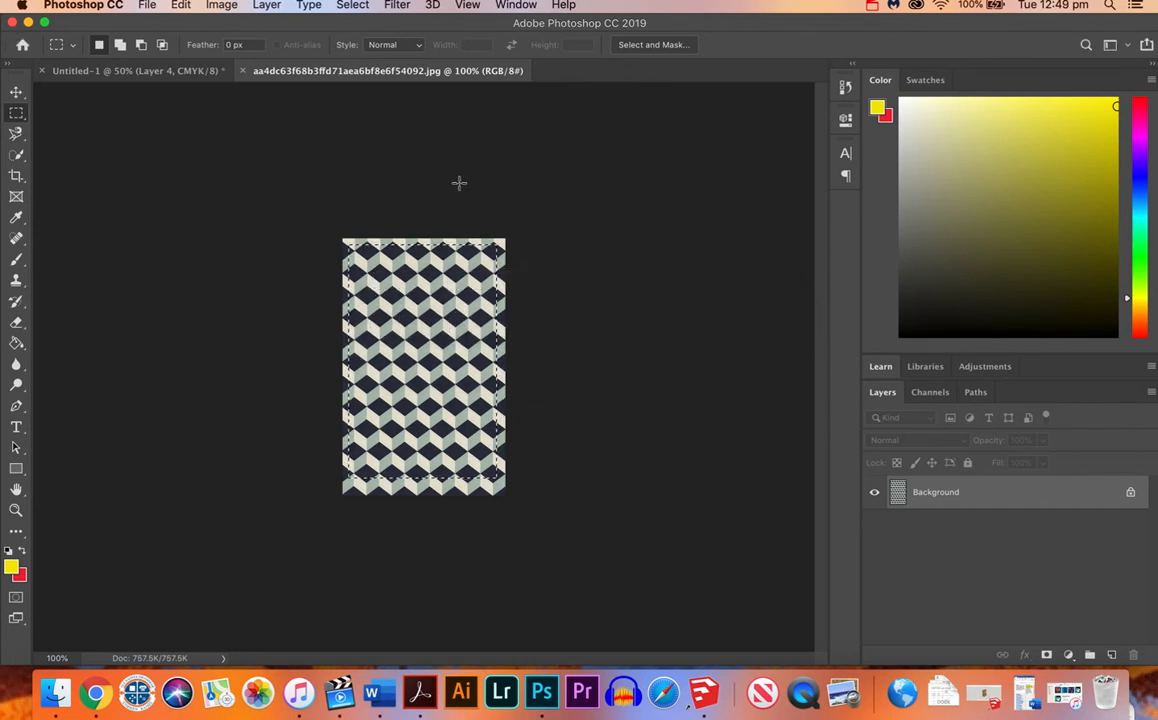
{"action": "left_click", "coordinate": [242, 71]}
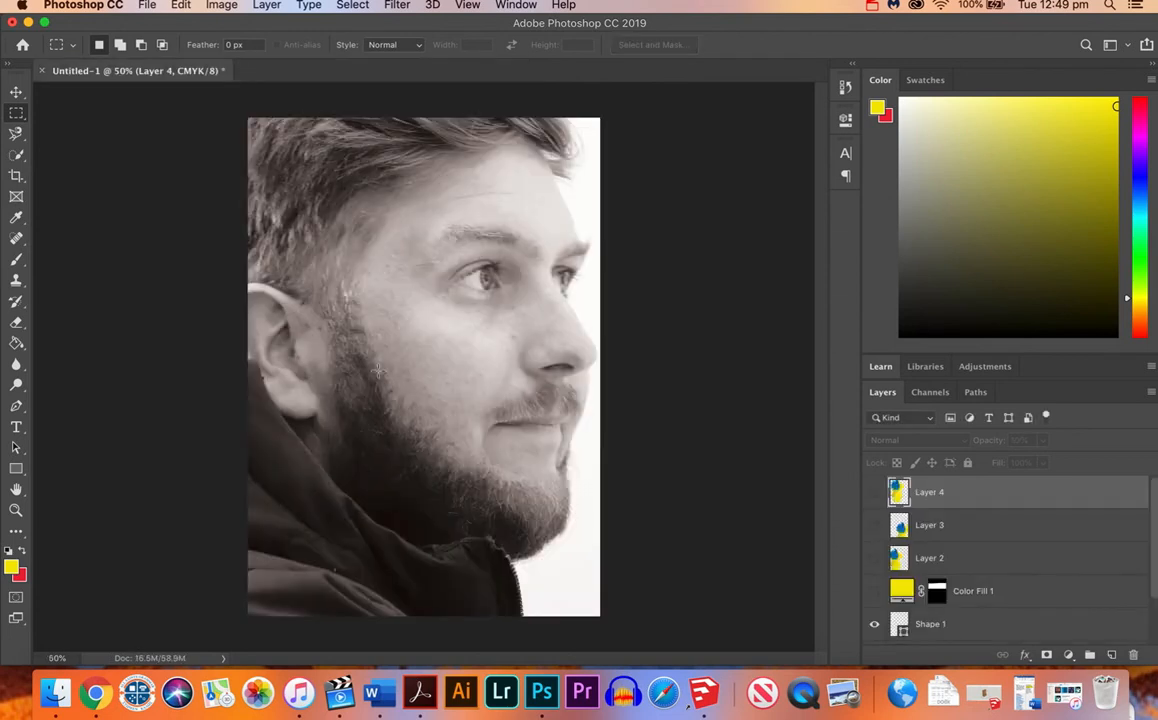
Outline the jacket with the Magnetic Lasso and cover the selection with a pattern fill layer using the cube pattern at 100% scale
{"action": "key", "text": "l"}
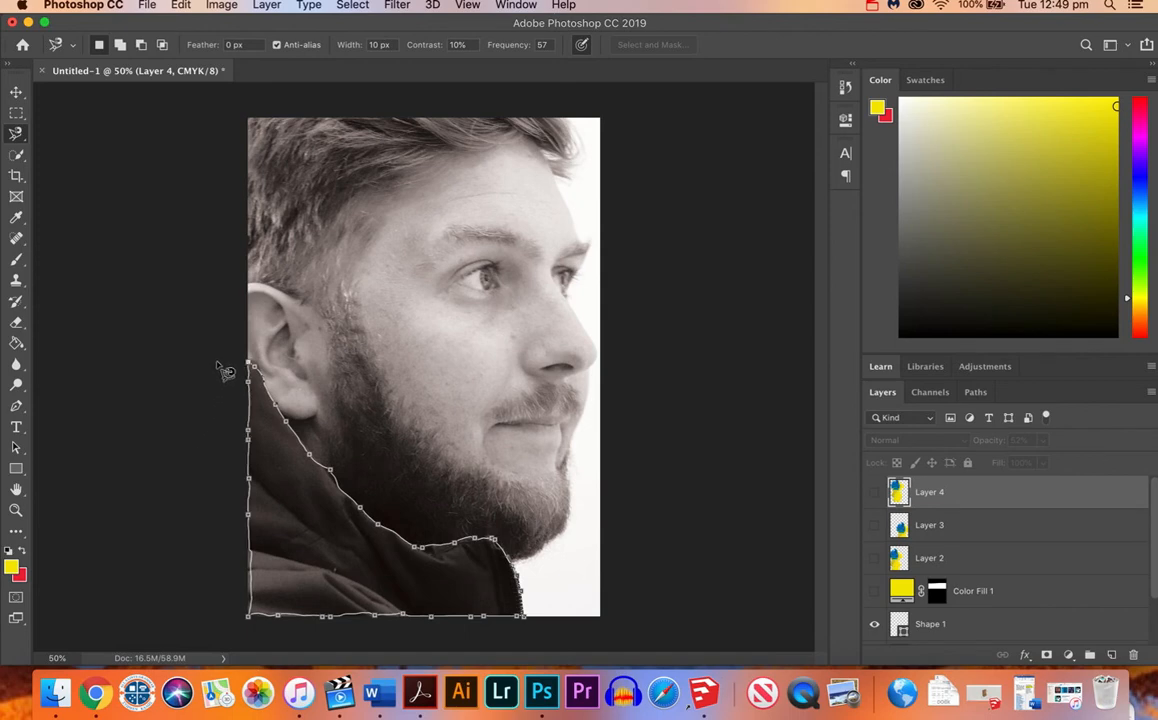
{"action": "left_click", "coordinate": [257, 373]}
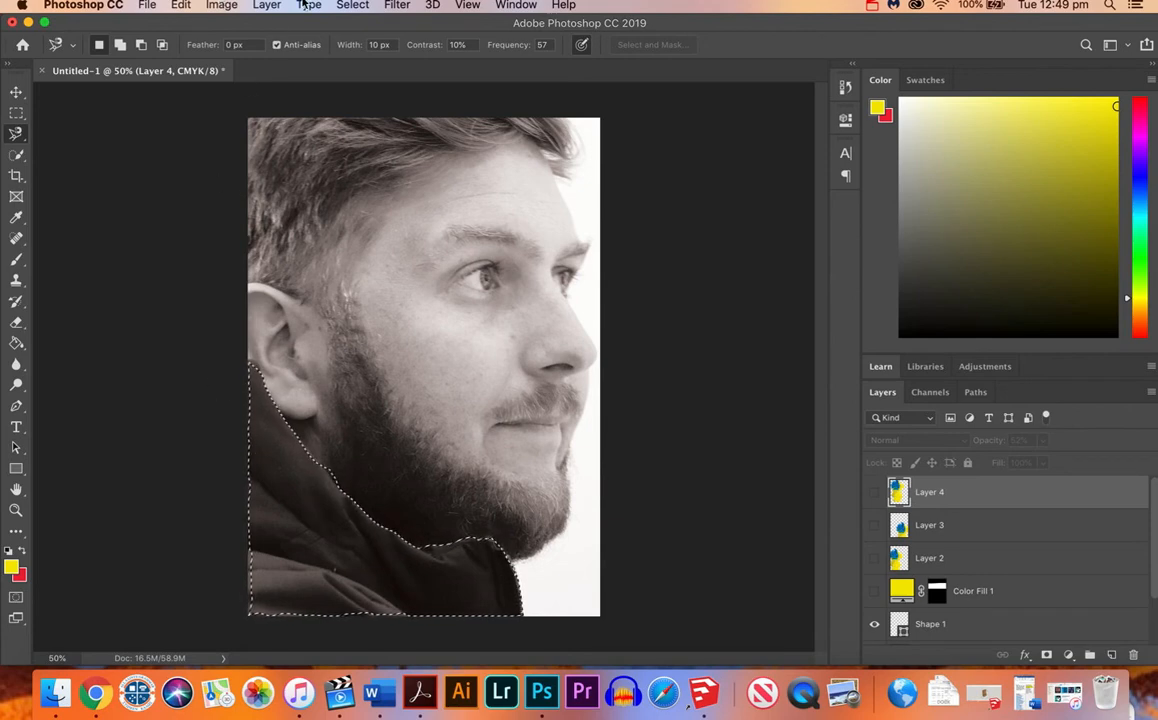
{"action": "left_click", "coordinate": [266, 6]}
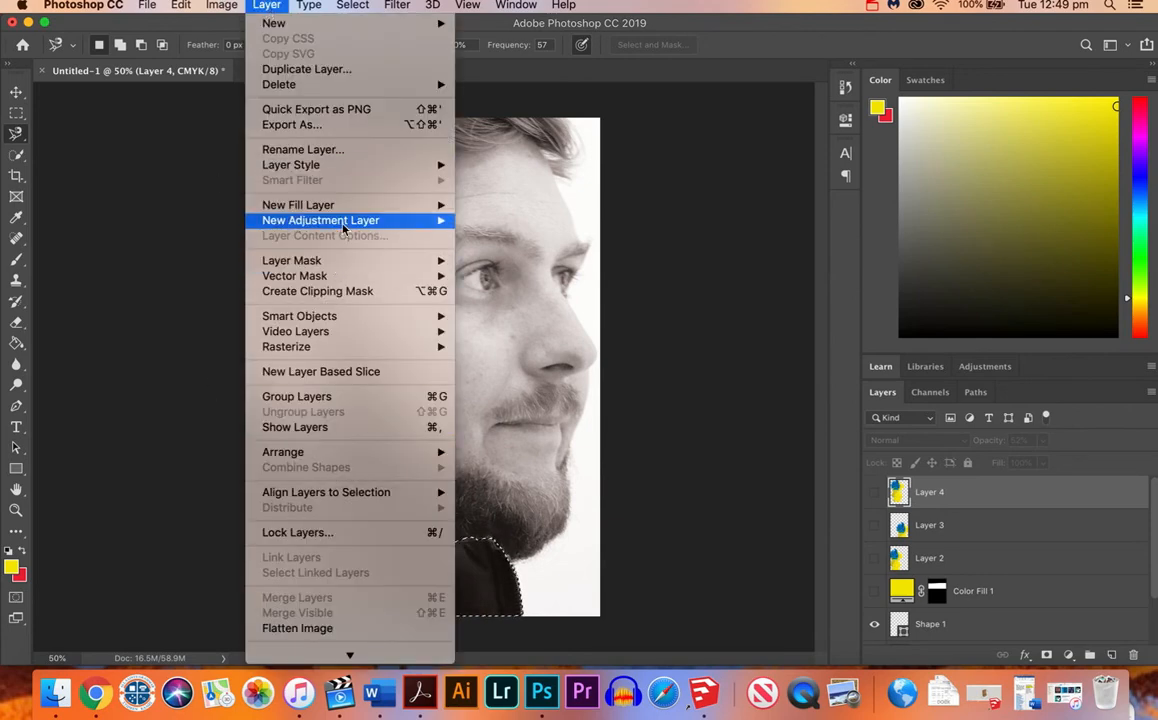
{"action": "left_click", "coordinate": [505, 238]}
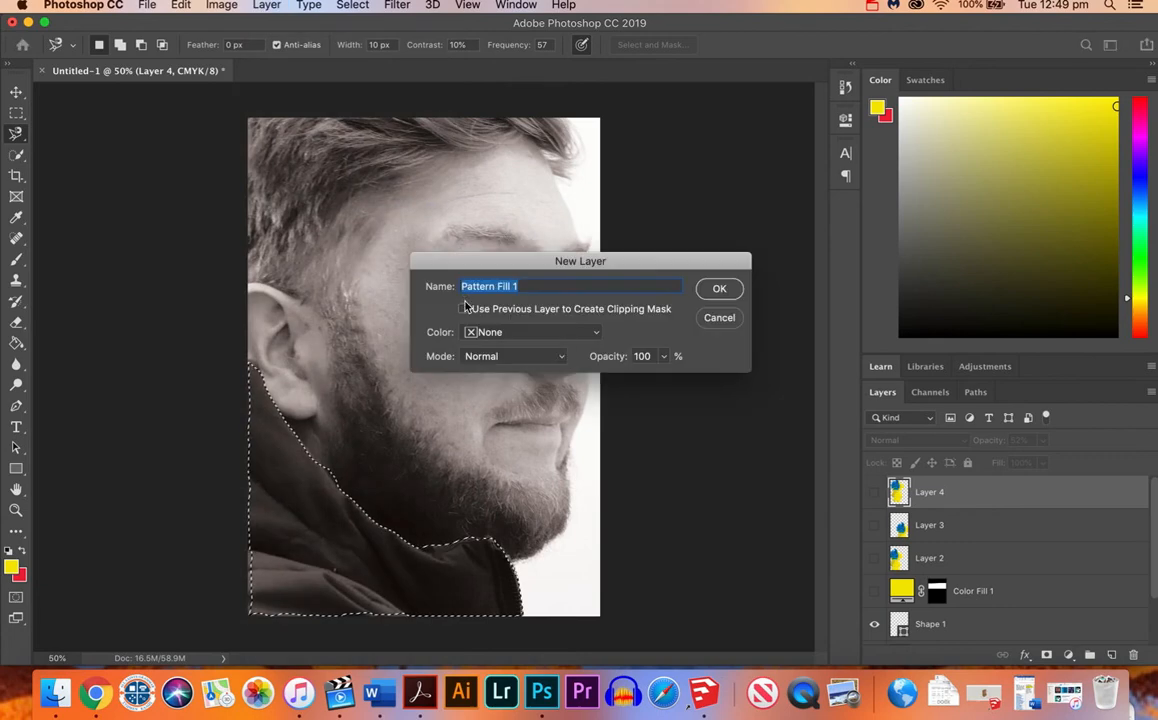
{"action": "left_click", "coordinate": [718, 290]}
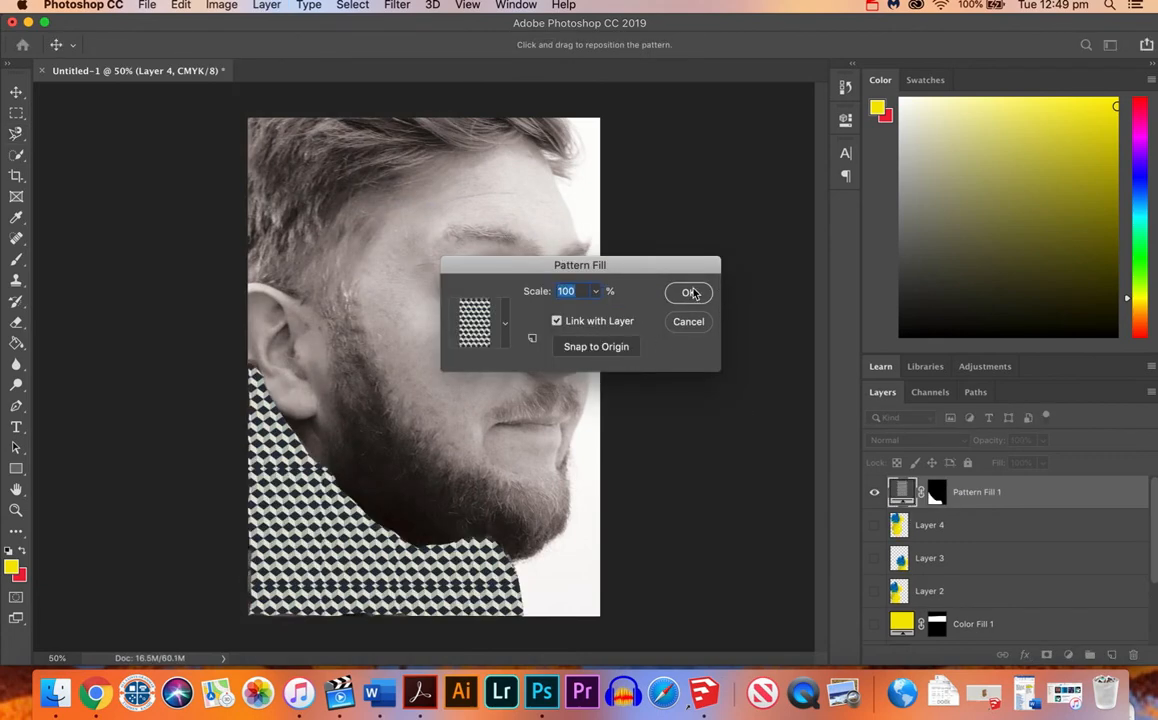
{"action": "left_click", "coordinate": [692, 292]}
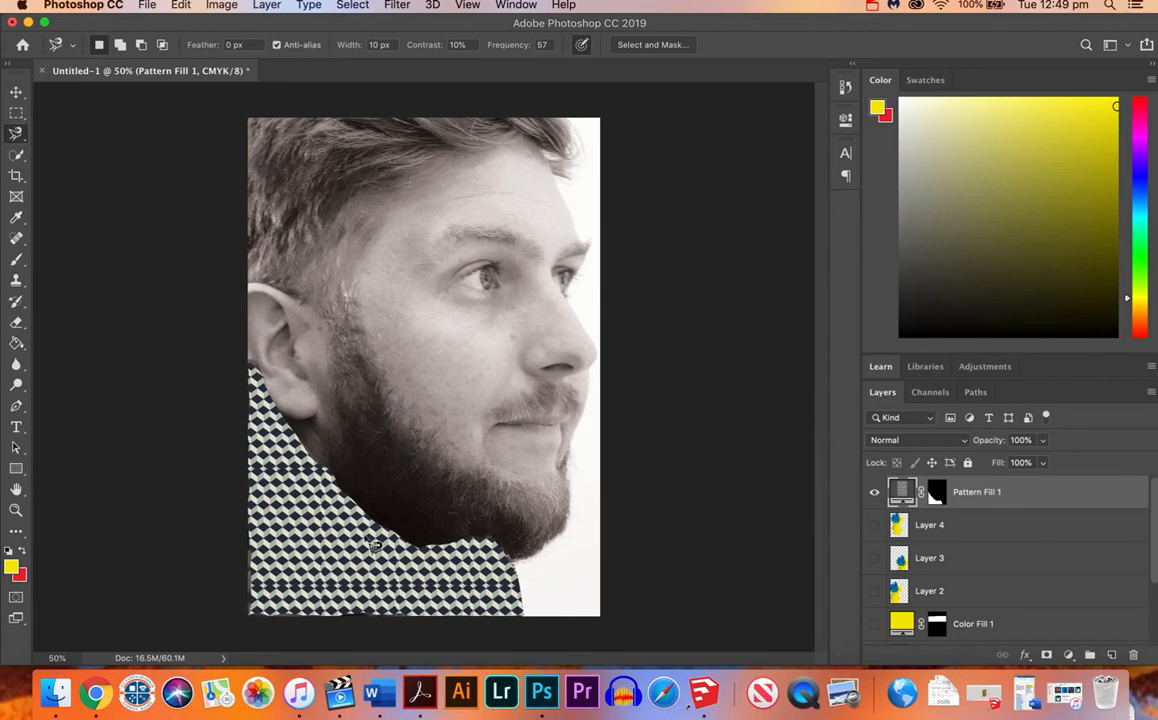
Stretch the jacket's pattern fill to about 112% width and 109% height, and lower its opacity to 54%
{"action": "key", "text": "super+t"}
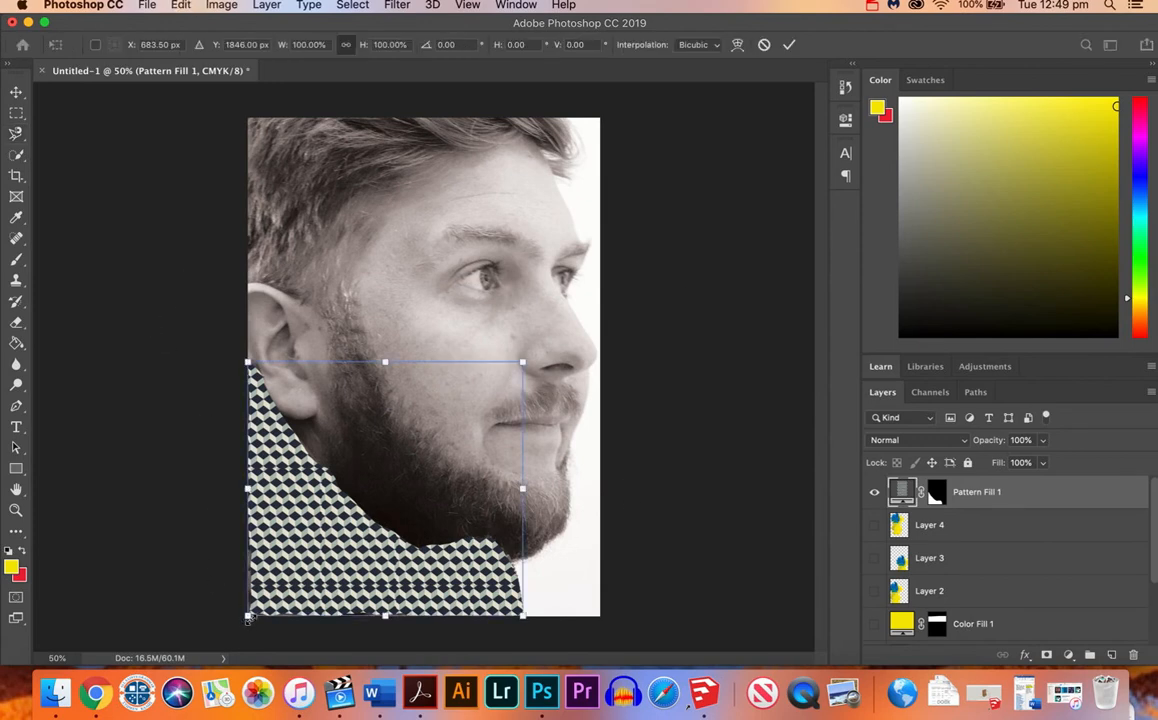
{"action": "left_click_drag", "start_coordinate": [243, 622], "coordinate": [236, 625]}
{"action": "mouse_move", "coordinate": [527, 358]}
{"action": "left_mouse_down"}
{"action": "mouse_move", "coordinate": [533, 345]}
{"action": "mouse_move", "coordinate": [547, 351]}
{"action": "left_mouse_up"}
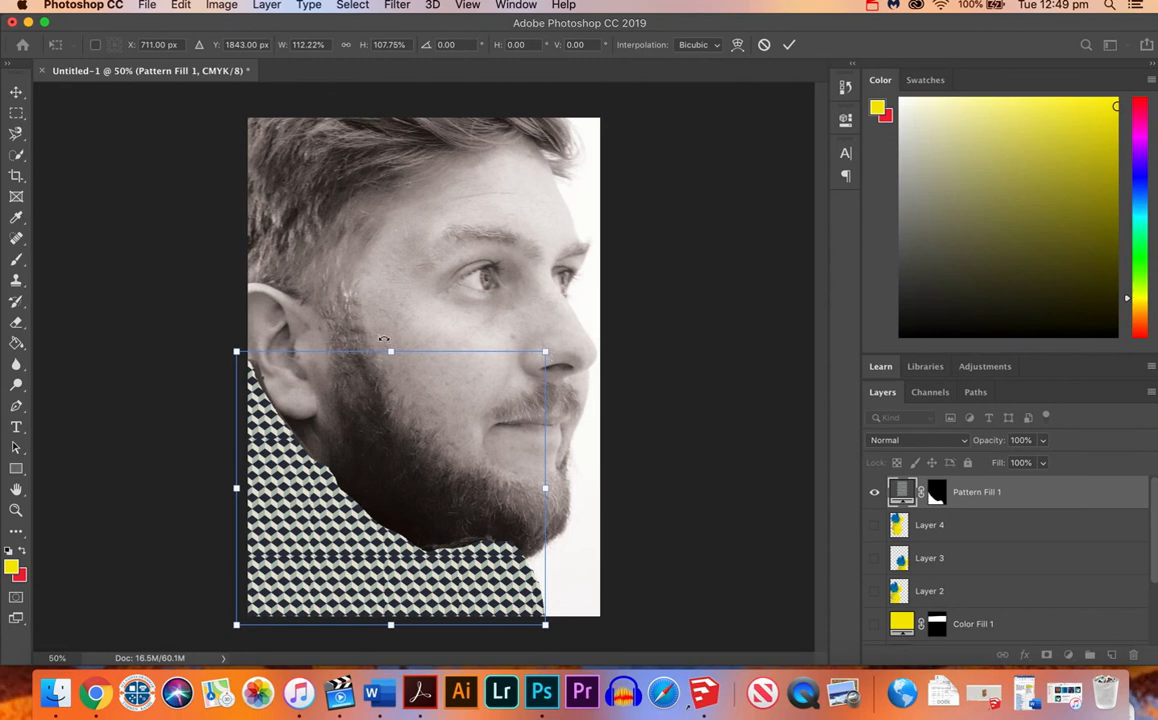
{"action": "left_click_drag", "start_coordinate": [395, 347], "coordinate": [405, 346]}
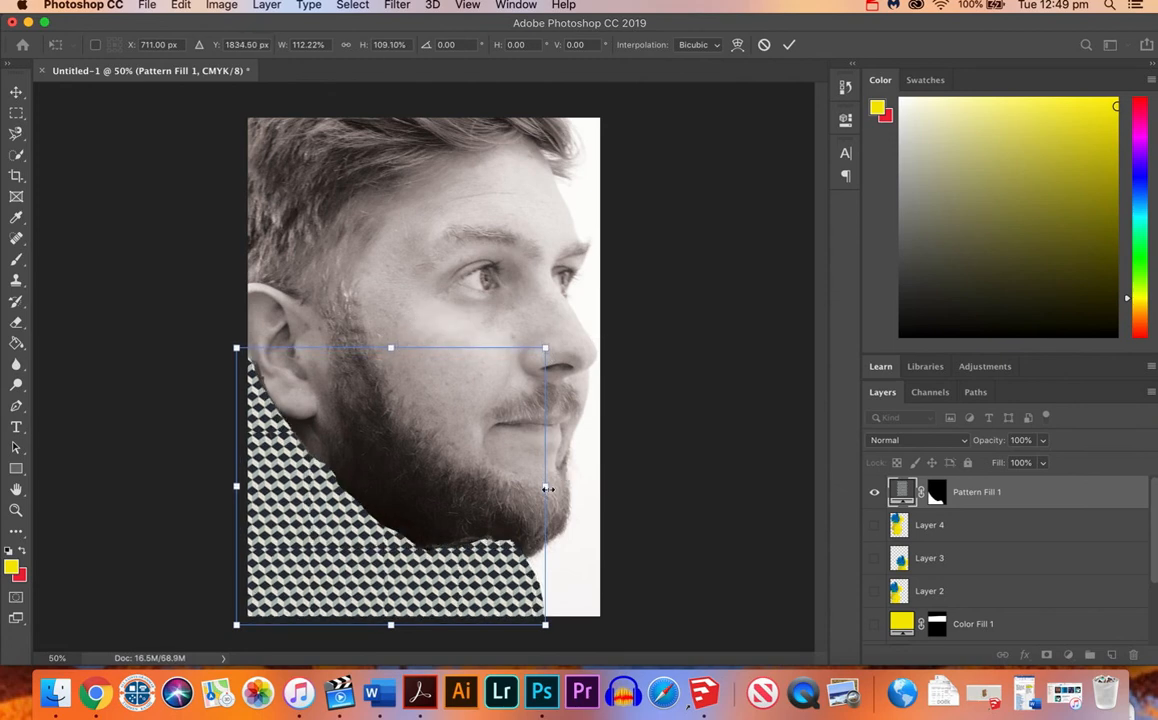
{"action": "key", "text": "Return"}
{"action": "key", "text": "l"}
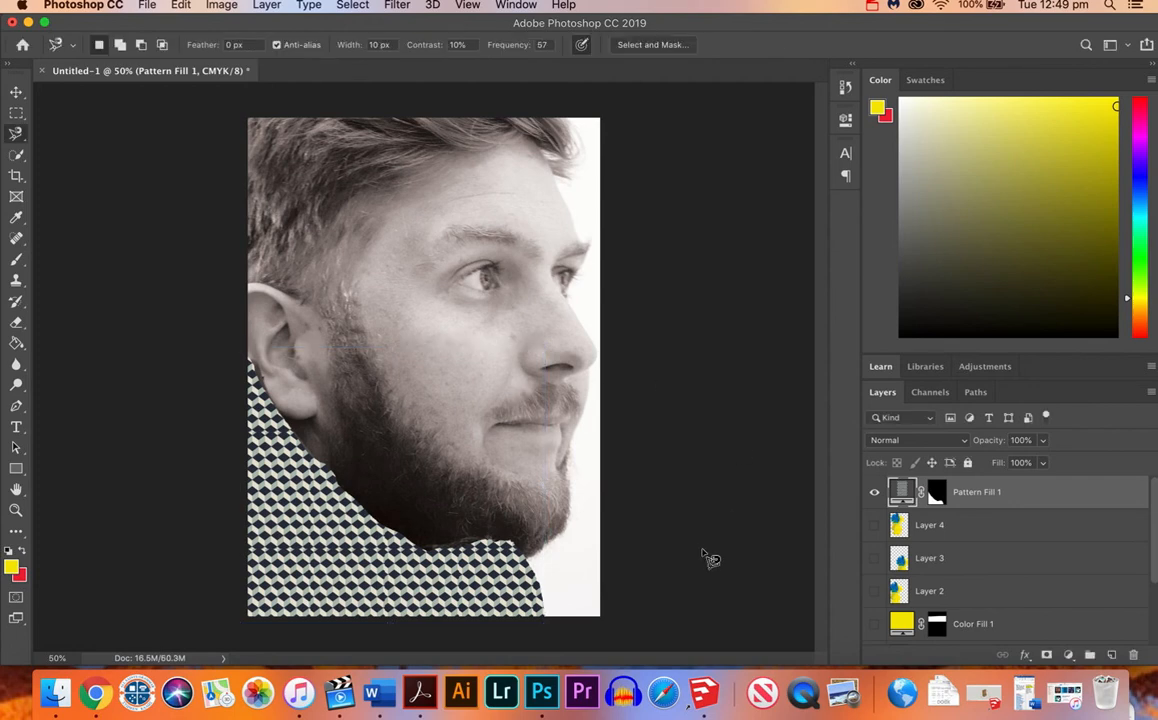
{"action": "left_click", "coordinate": [1041, 463]}
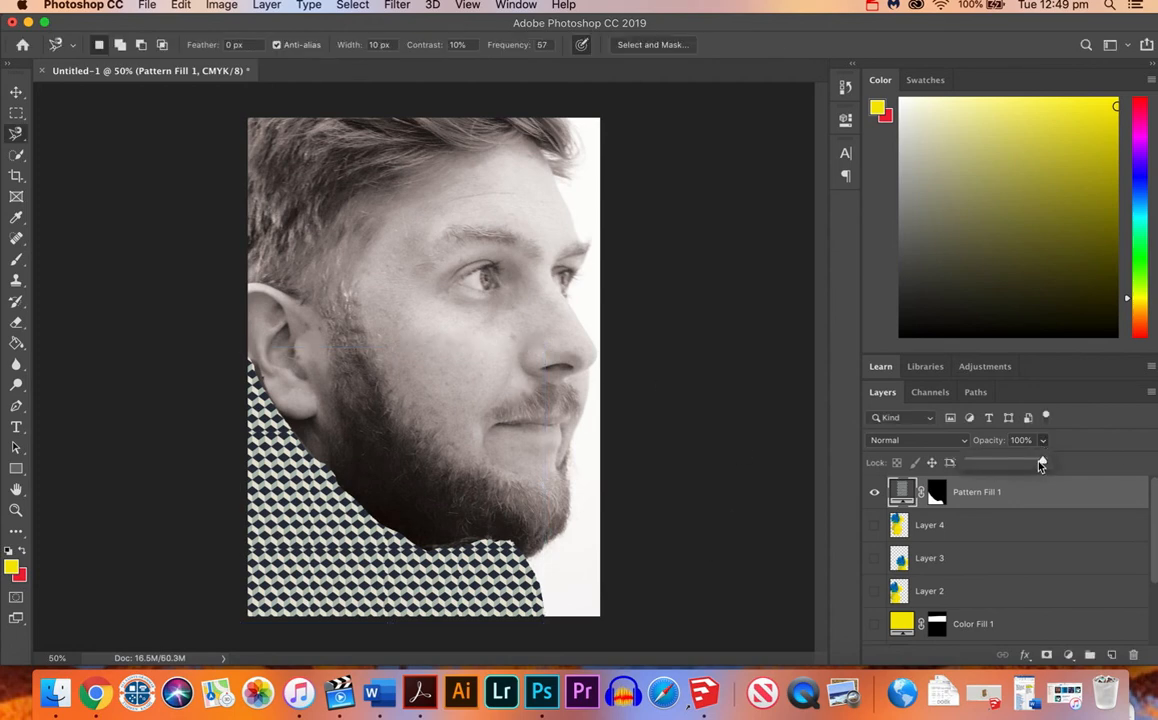
{"action": "left_click_drag", "start_coordinate": [1041, 463], "coordinate": [1010, 465]}
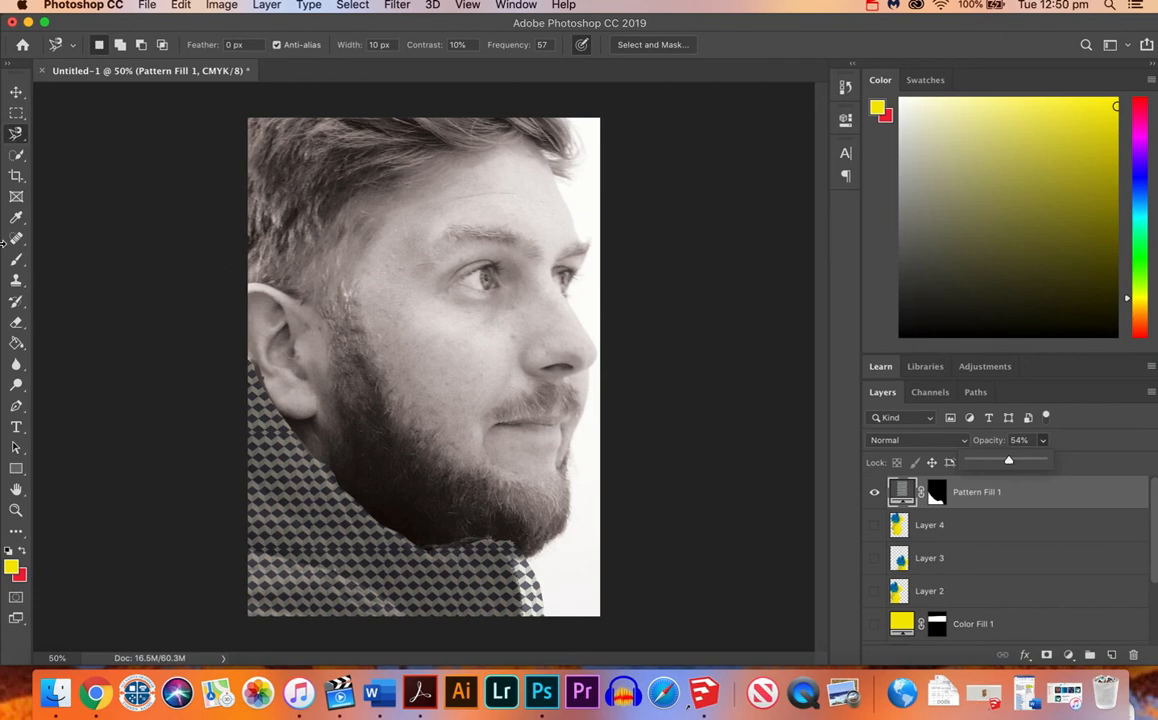
Draw a closed wedge about 2265 by 1549 px across the forehead and eyes with the Pen tool, and make it a selection with 0 feather
{"action": "key", "text": "p"}
{"action": "left_click", "coordinate": [215, 199]}
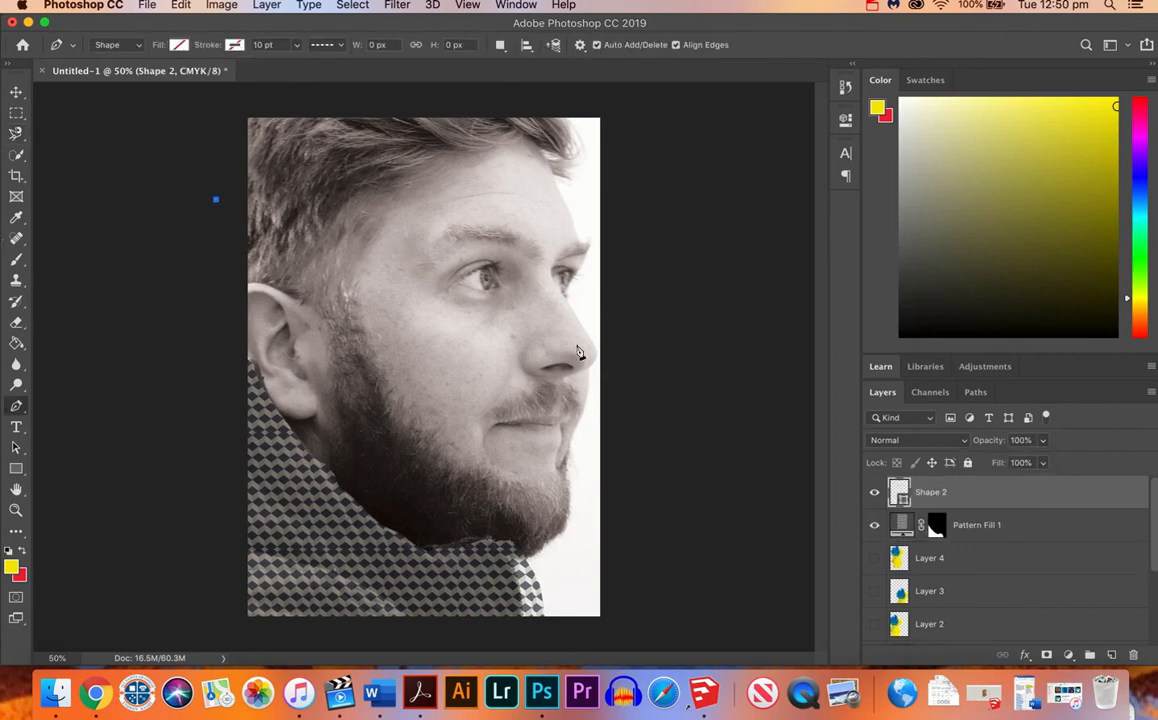
{"action": "left_click", "coordinate": [659, 455]}
{"action": "left_click", "coordinate": [672, 142]}
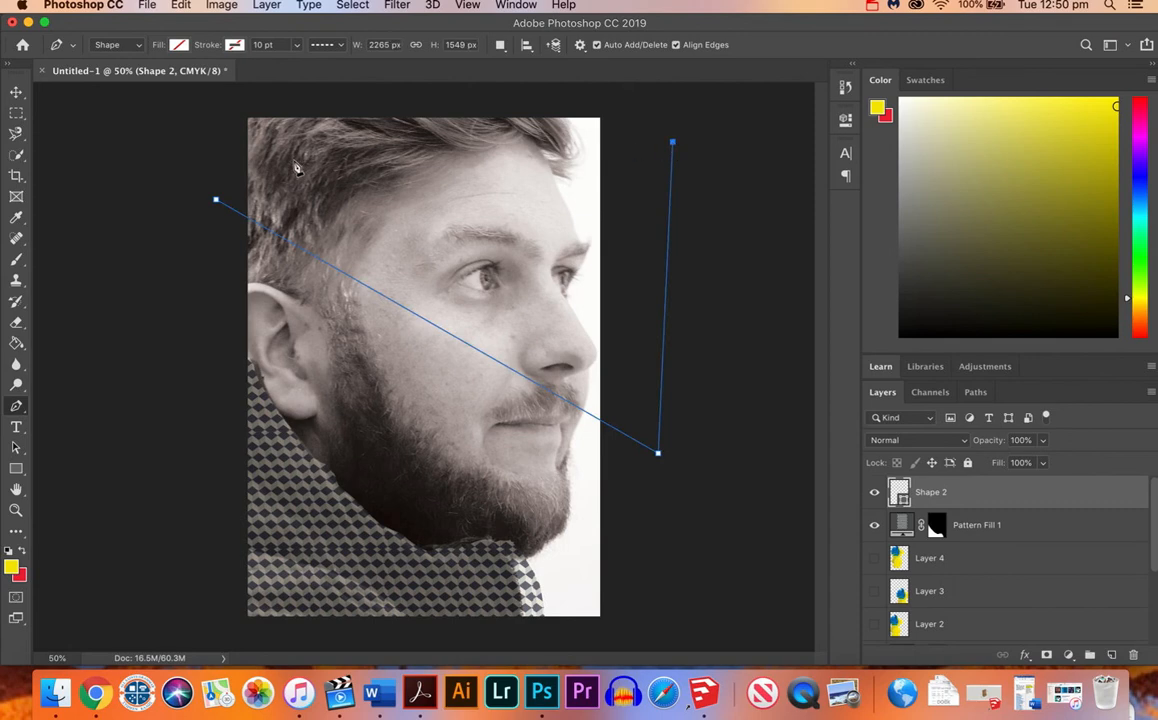
{"action": "left_click", "coordinate": [216, 200]}
{"action": "right_click", "coordinate": [325, 183]}
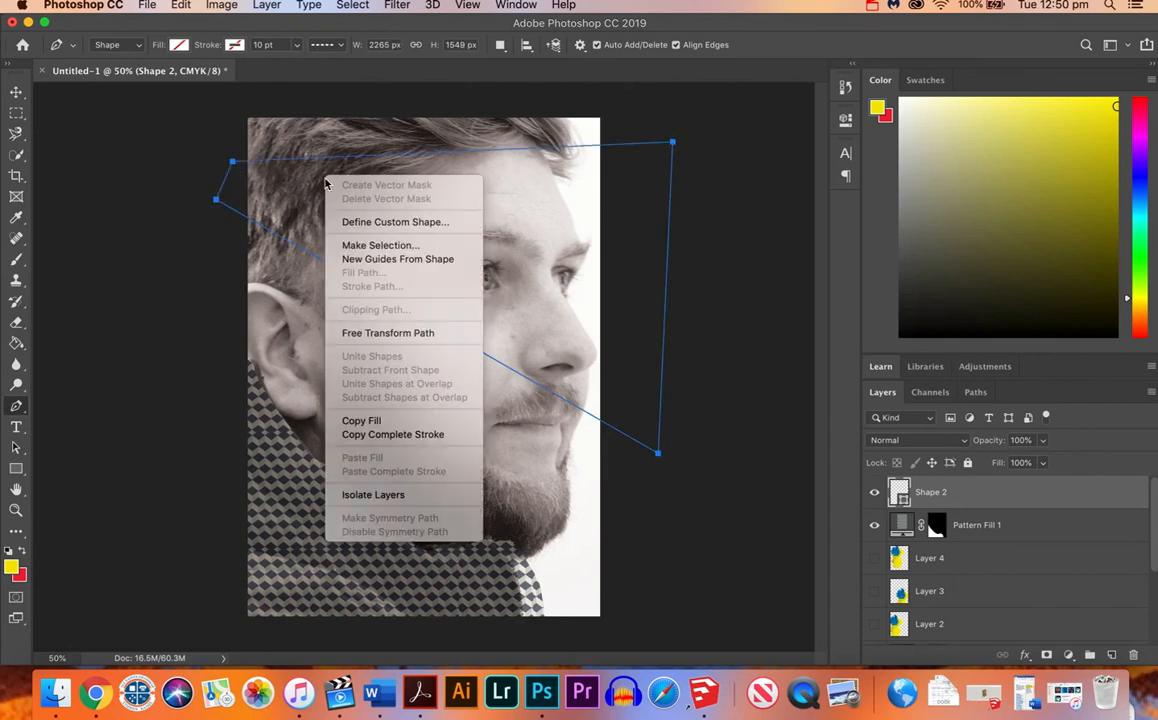
{"action": "left_click", "coordinate": [380, 245]}
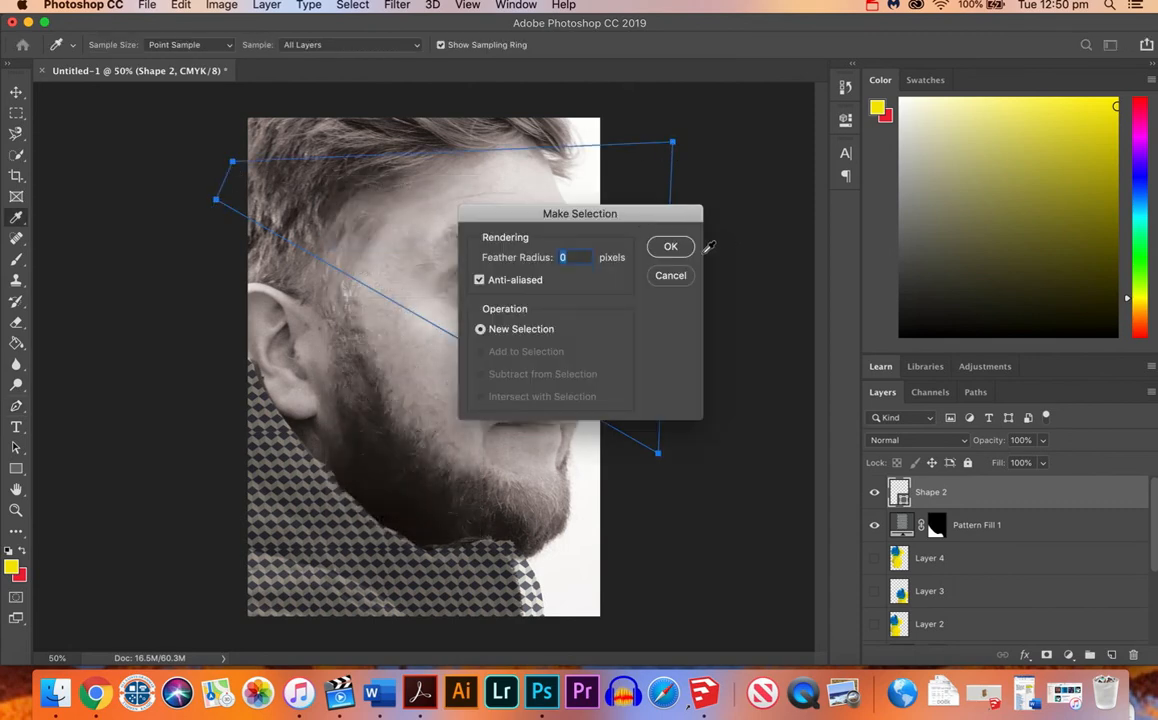
{"action": "left_click", "coordinate": [676, 254]}
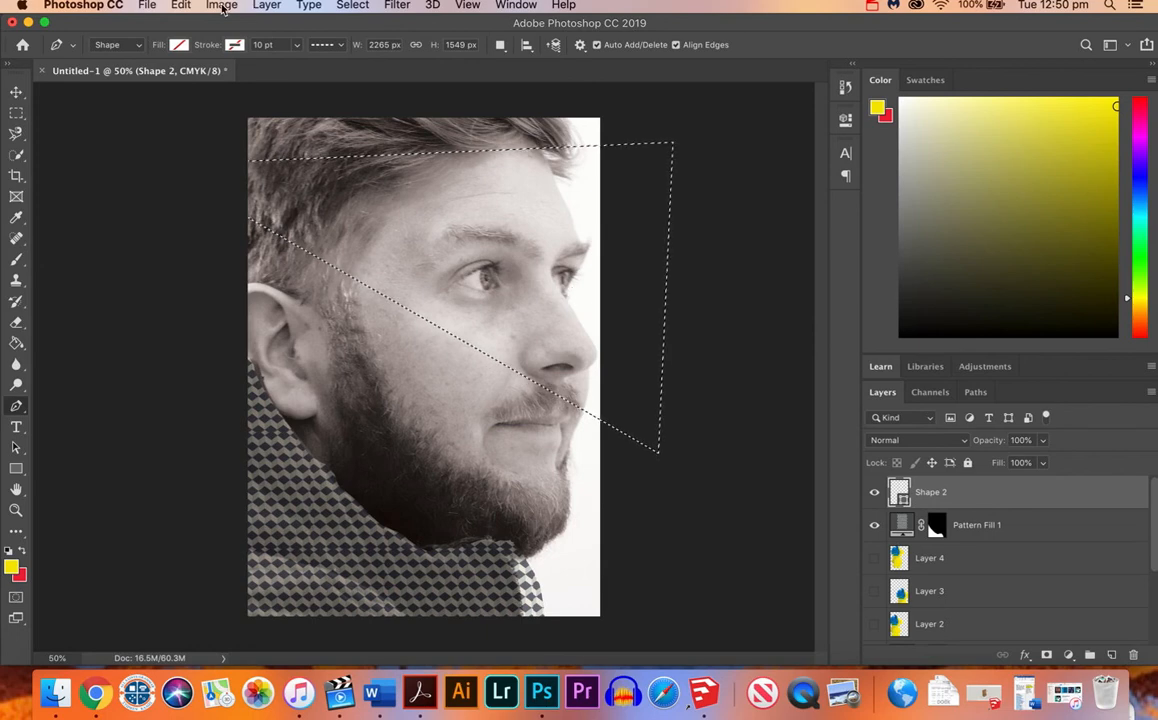
Fill the wedge selection with a new pattern fill layer using the speckled yellow-green pattern at 100% scale
{"action": "left_click", "coordinate": [265, 6]}
{"action": "mouse_move", "coordinate": [400, 205]}
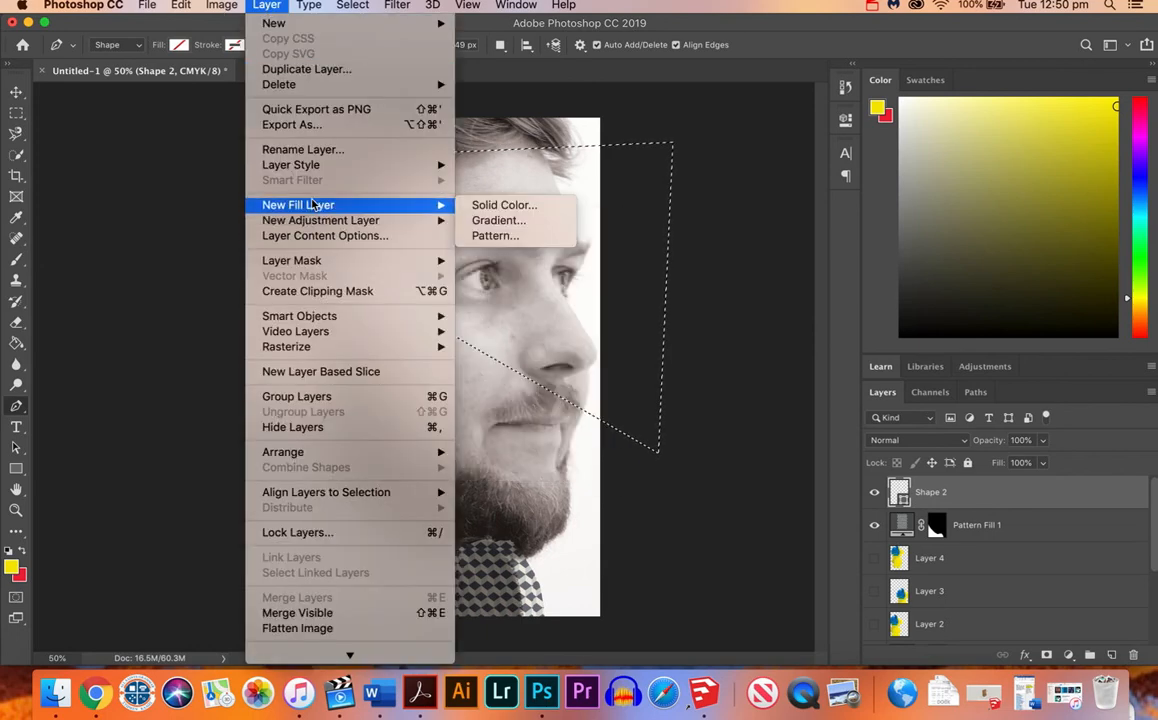
{"action": "left_click", "coordinate": [495, 236]}
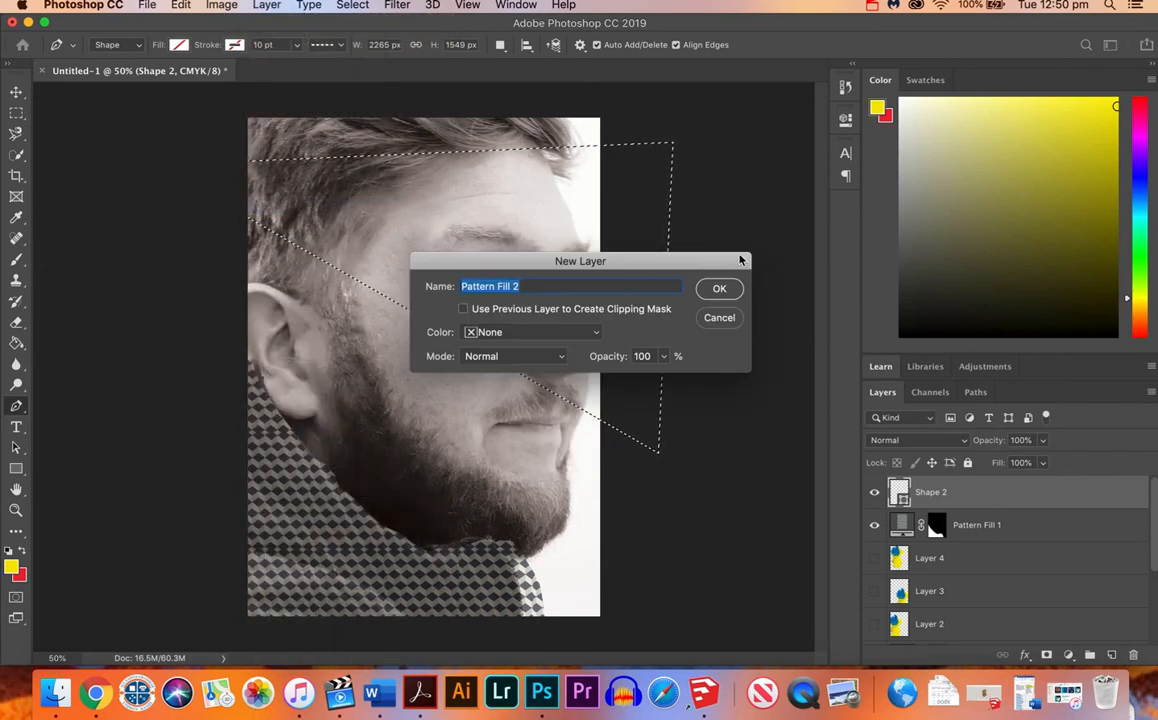
{"action": "left_click", "coordinate": [720, 289]}
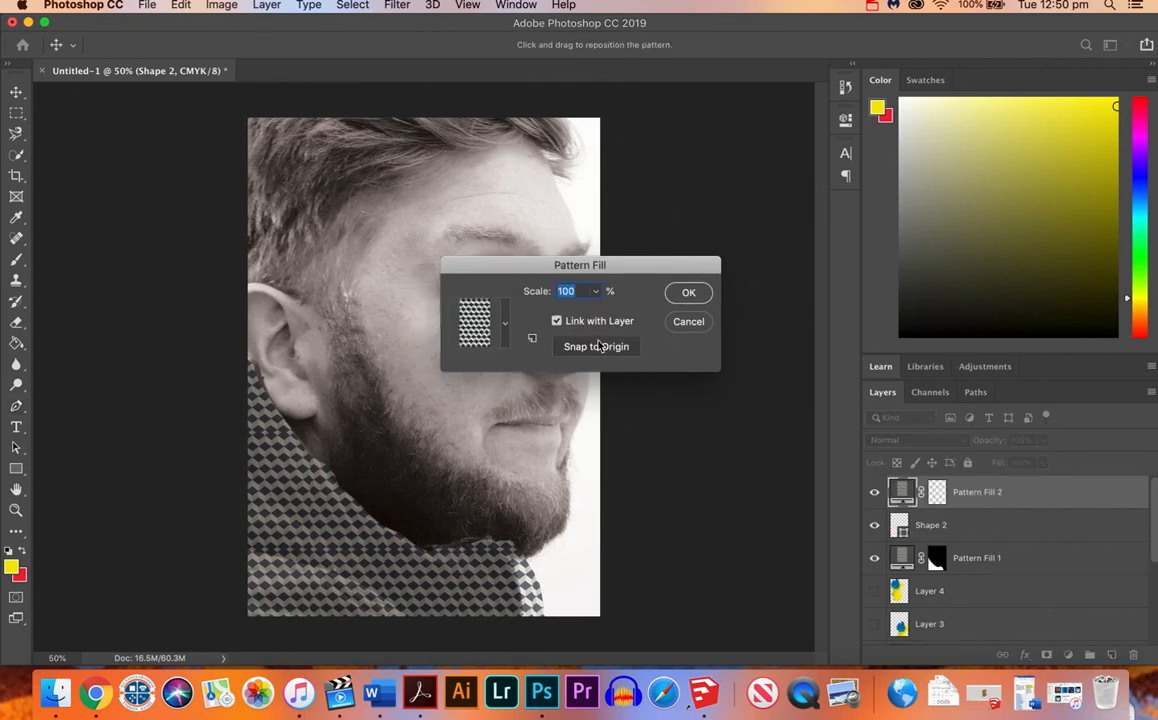
{"action": "left_click", "coordinate": [505, 331]}
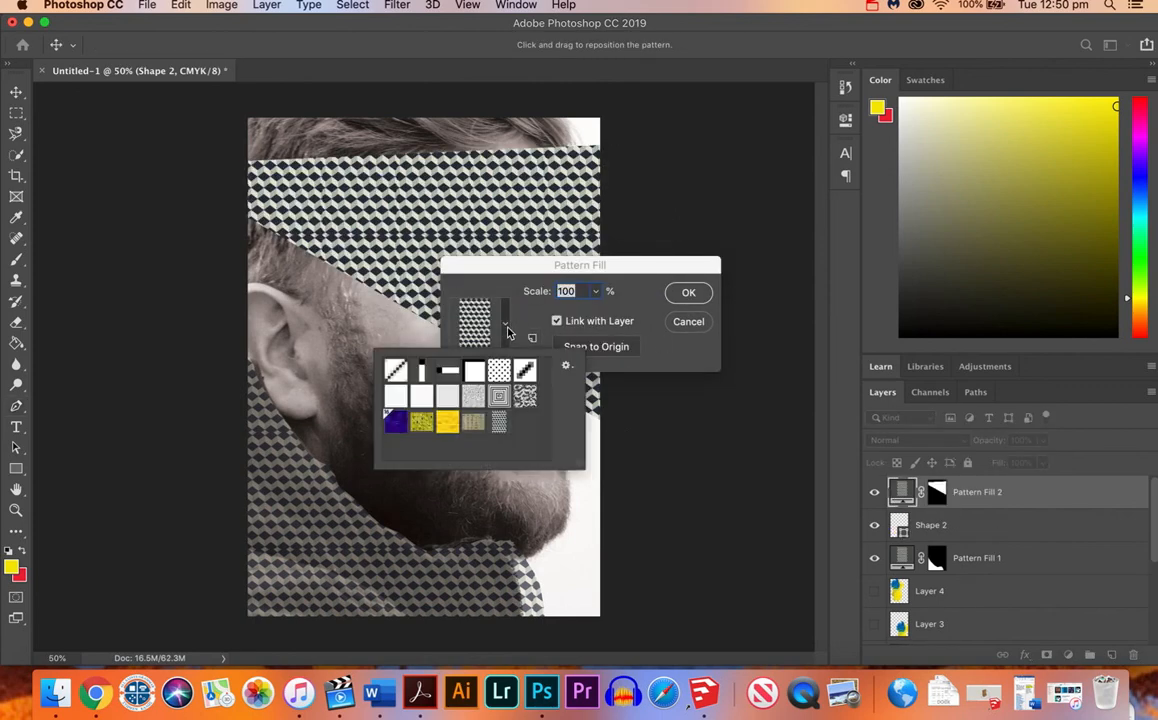
{"action": "left_click", "coordinate": [421, 422]}
{"action": "left_click", "coordinate": [688, 292]}
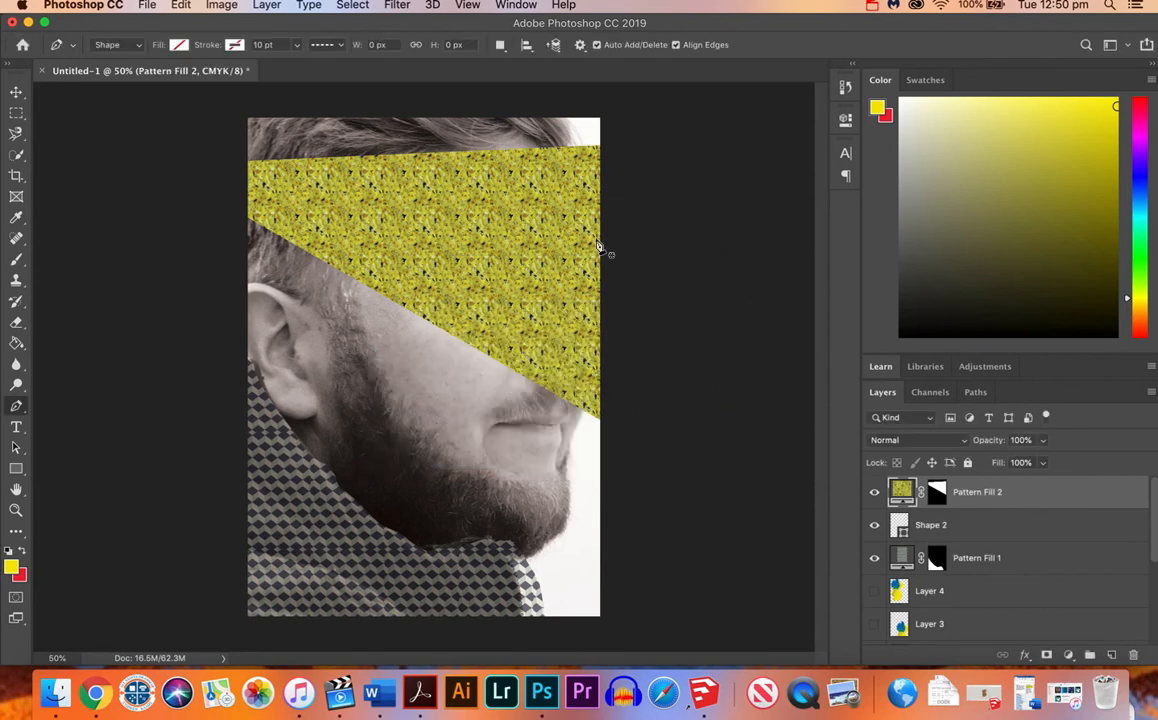
Lower the opacity of the yellow-green pattern fill over the face to 27%
{"action": "left_click", "coordinate": [1045, 441]}
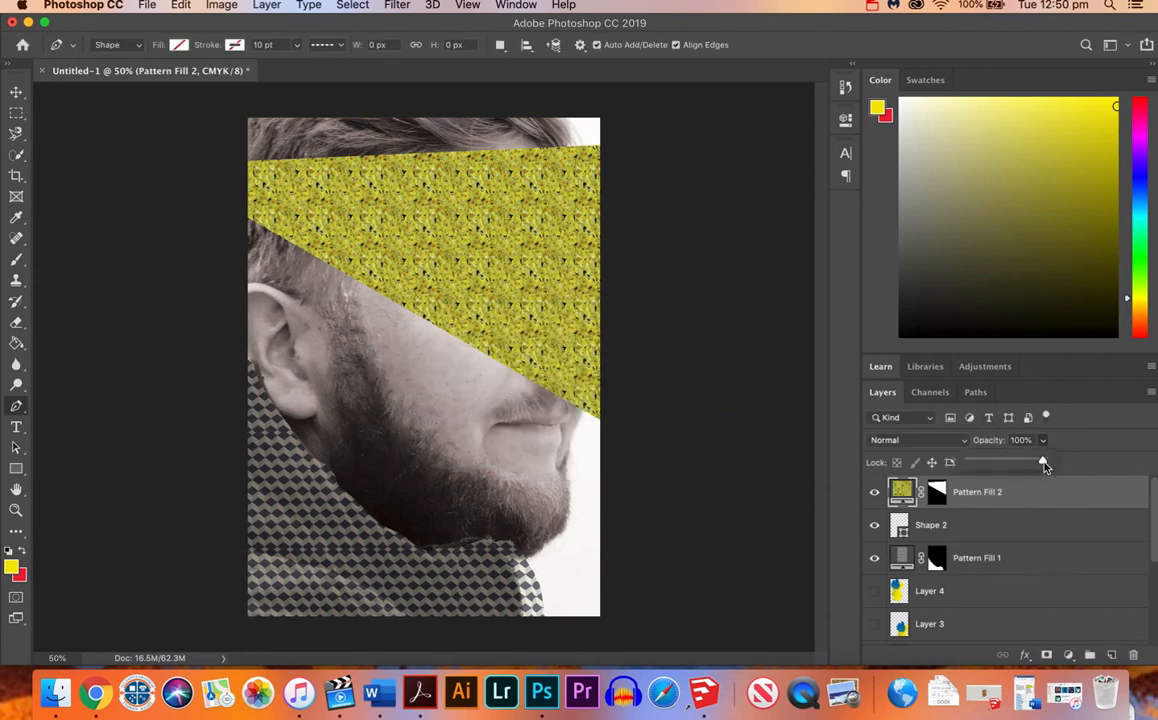
{"action": "mouse_move", "coordinate": [1003, 467]}
{"action": "left_mouse_down"}
{"action": "mouse_move", "coordinate": [968, 472]}
{"action": "mouse_move", "coordinate": [986, 470]}
{"action": "left_mouse_up"}
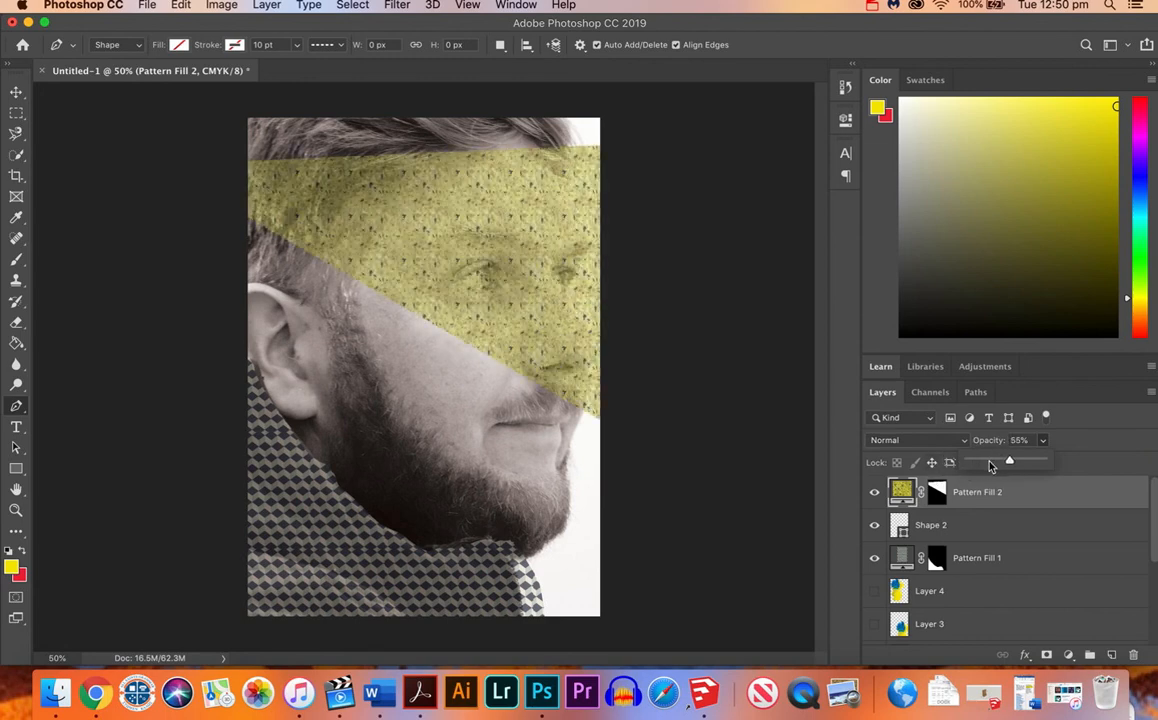
{"action": "left_click", "coordinate": [989, 462]}
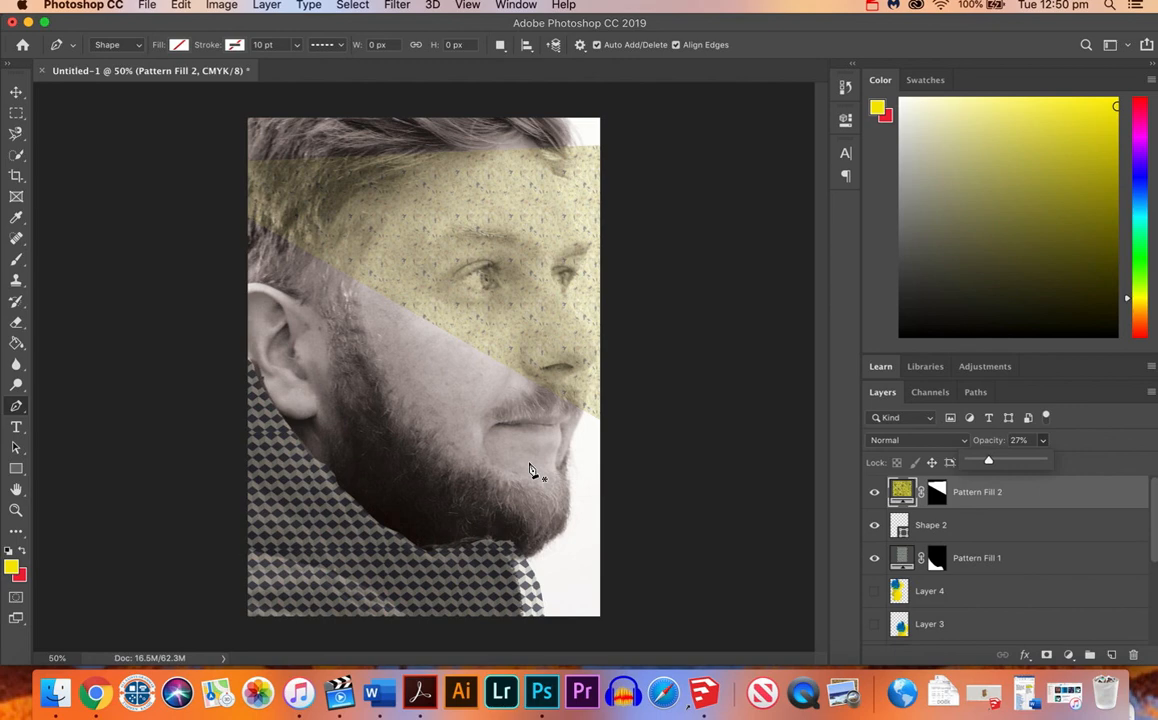
{"action": "left_click", "coordinate": [338, 692]}
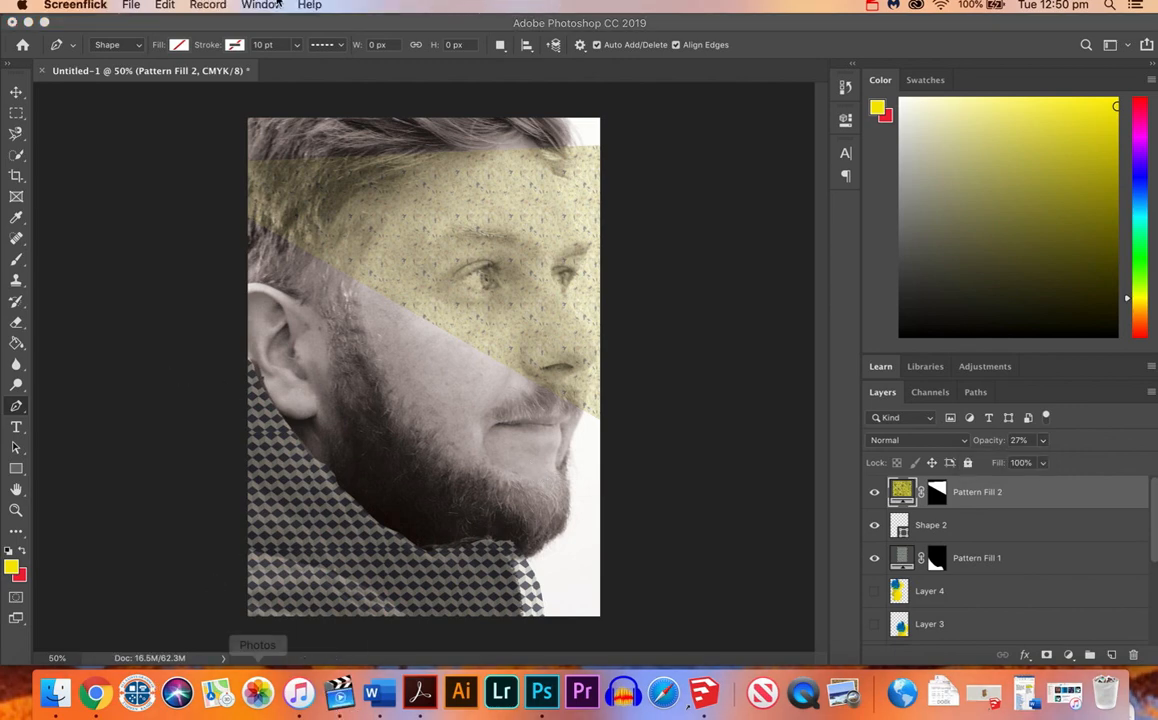
{"action": "left_click", "coordinate": [188, 5]}
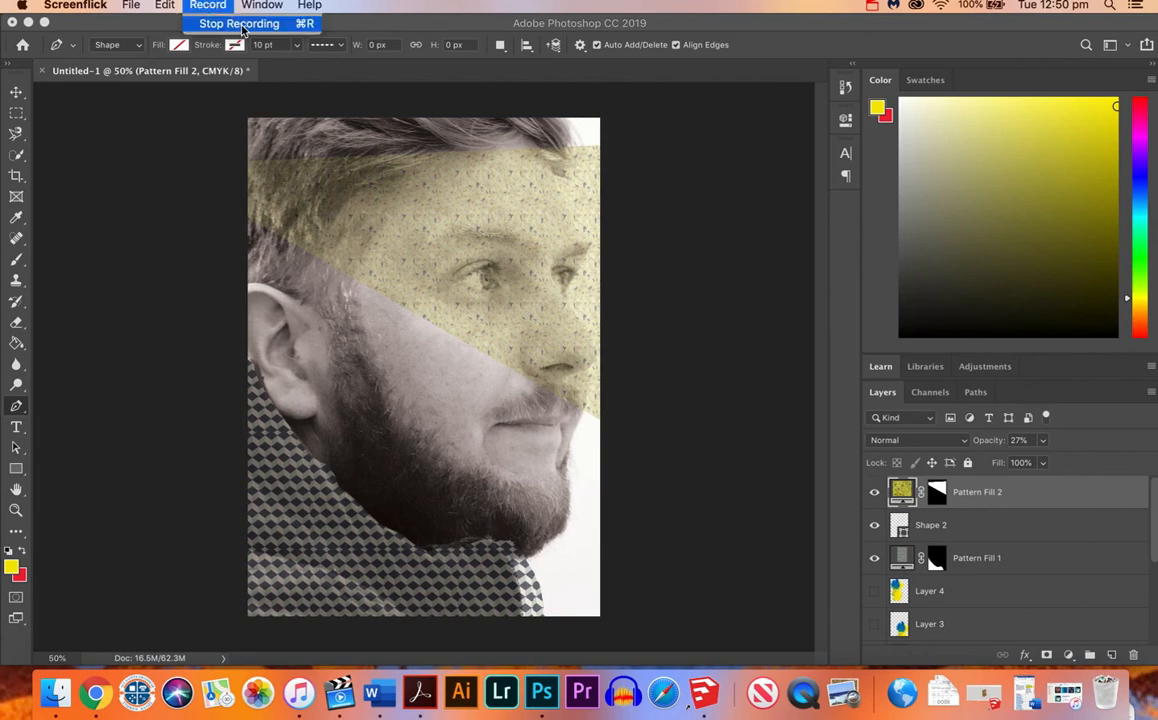